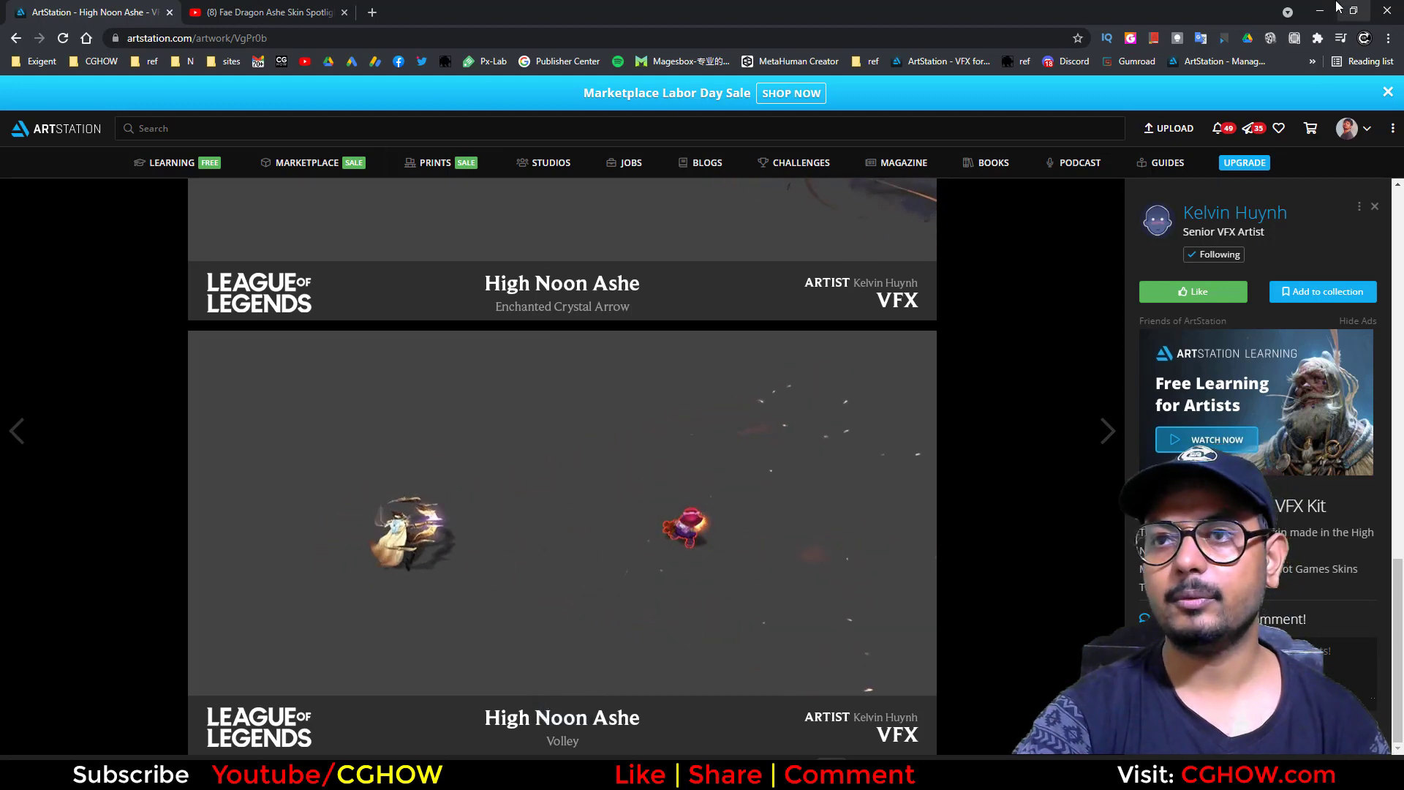
# Compare the arrows particle system with the High Noon Ashe Volley reference on ArtStation.
pyautogui.click(1329, 9)
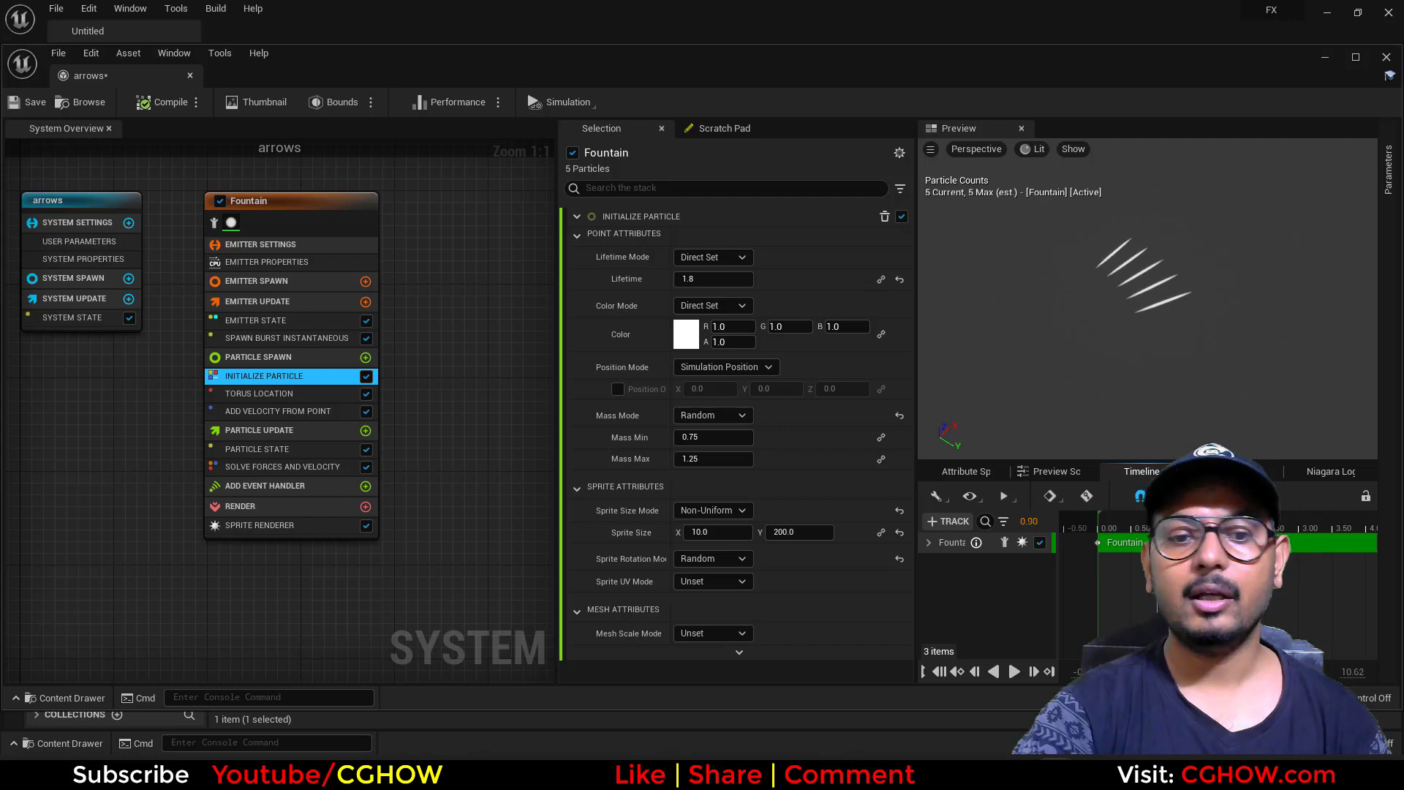
pyautogui.hotkey('alt', 'Tab')
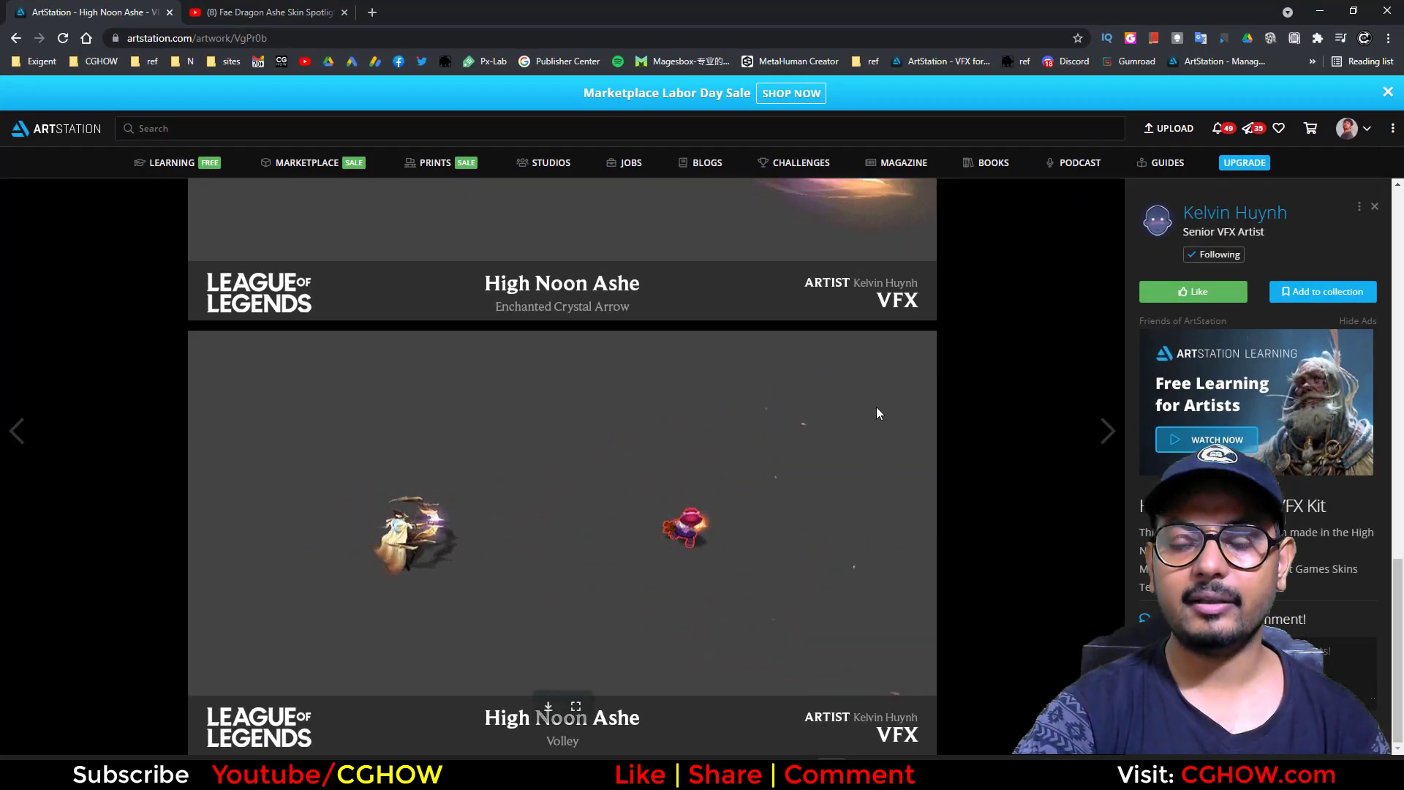
pyautogui.hotkey('alt', 'Tab')
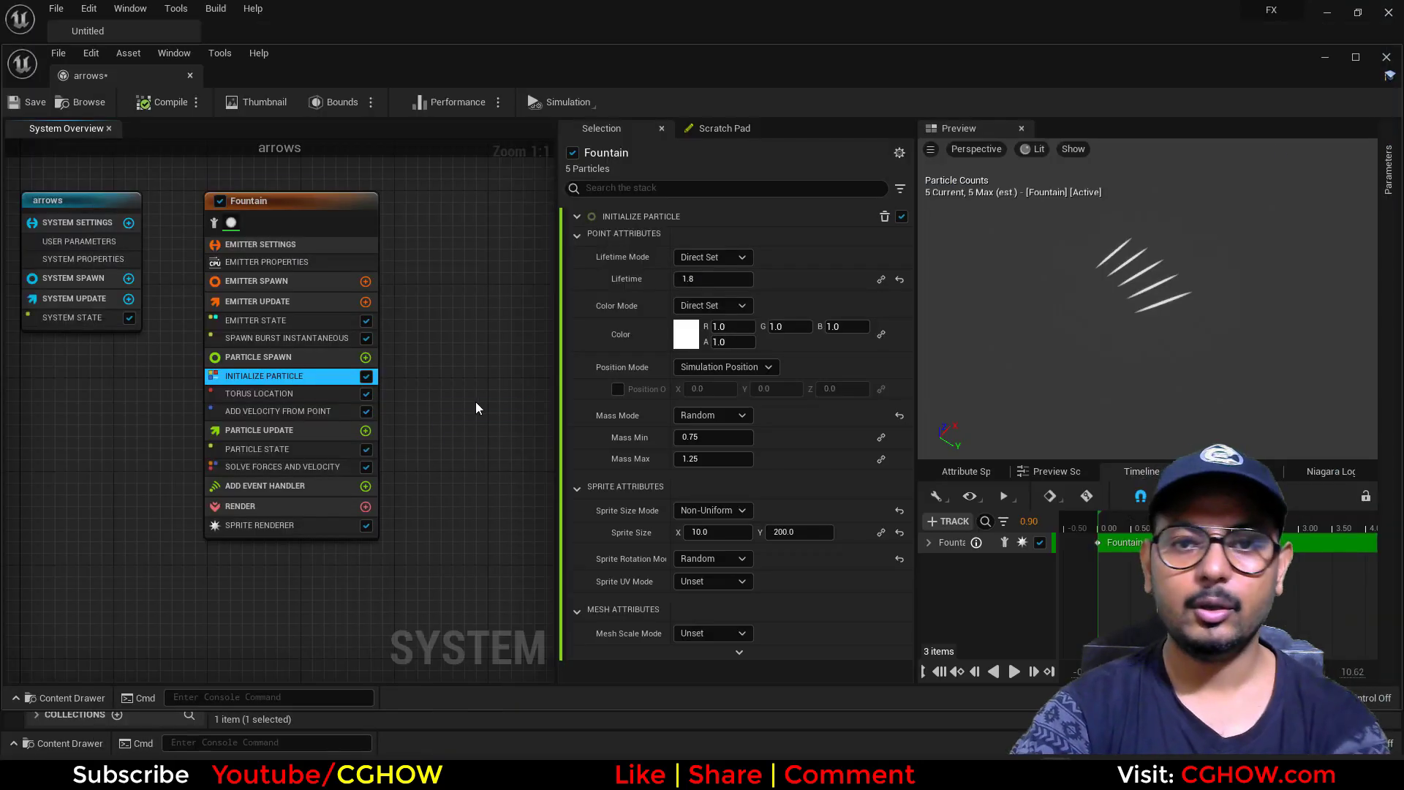
# Set the instantaneous burst's spawn count to 13 and the Torus Location U Position multiplier A to 0.172727.
pyautogui.click(281, 339)
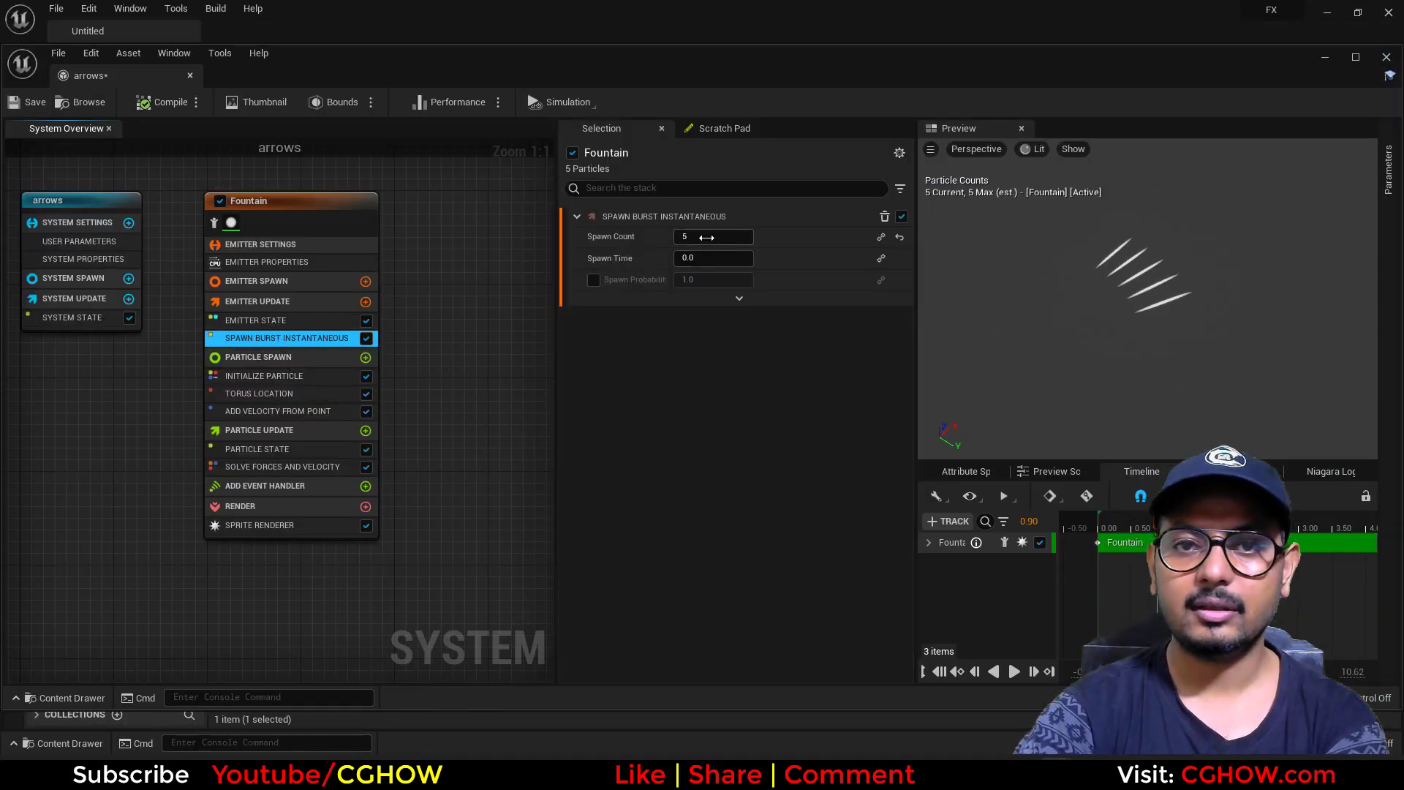
pyautogui.click(302, 395)
pyautogui.moveTo(713, 477)
pyautogui.mouseDown()
pyautogui.moveTo(753, 477)
pyautogui.moveTo(738, 477)
pyautogui.mouseUp()
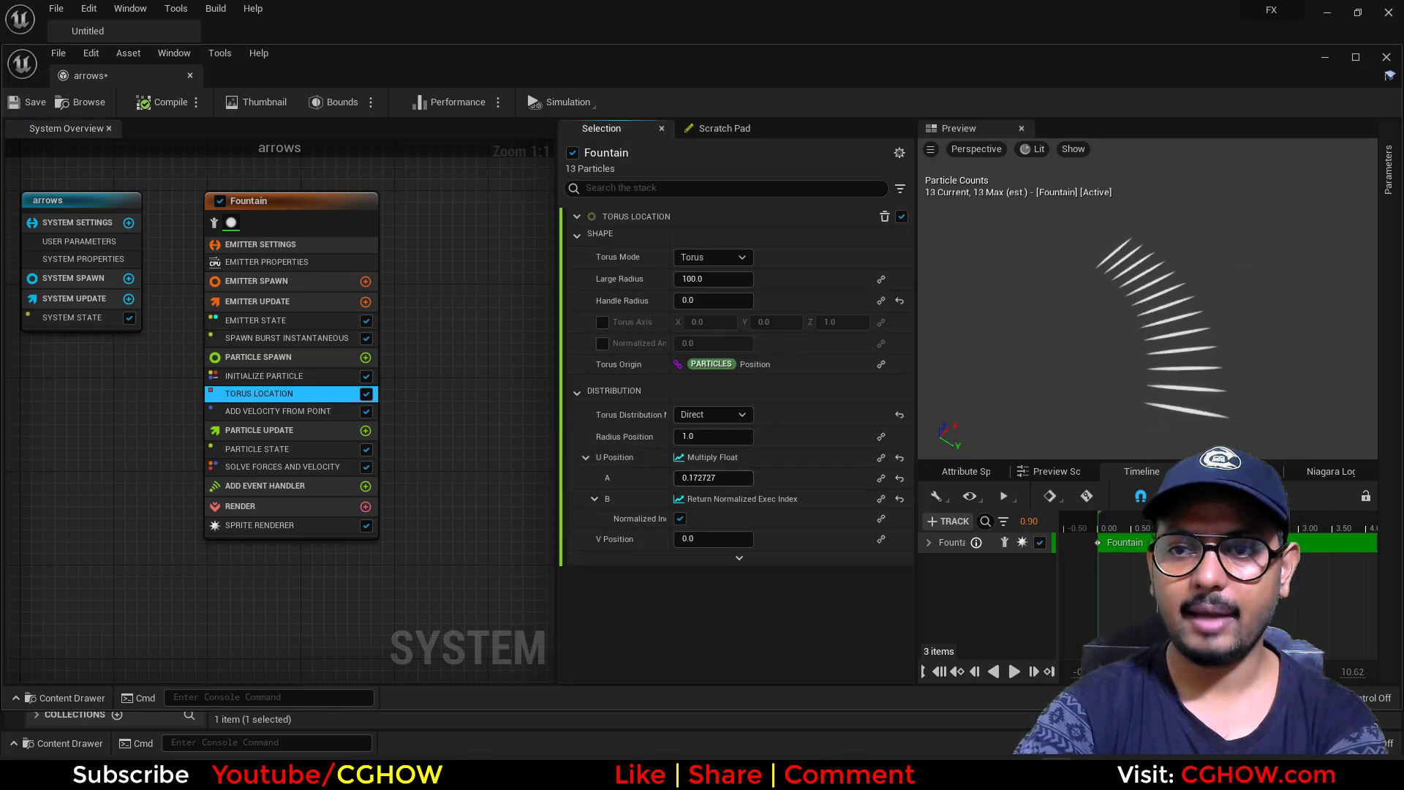
# Add a Collision module to Particle Update and fix its unmet dependency by moving it before Solve Forces and Velocity.
pyautogui.click(365, 431)
pyautogui.write('collision')
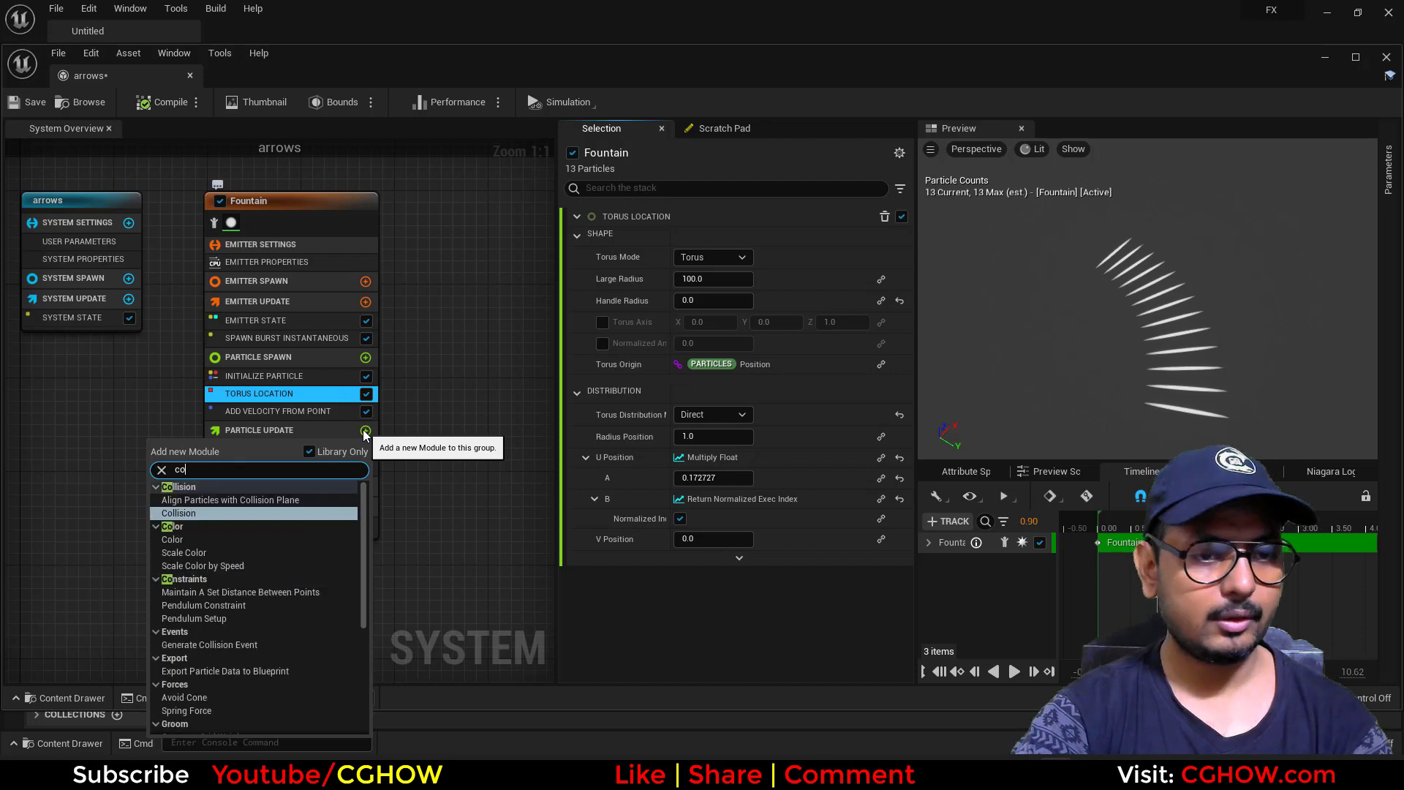
pyautogui.click(208, 516)
pyautogui.click(870, 277)
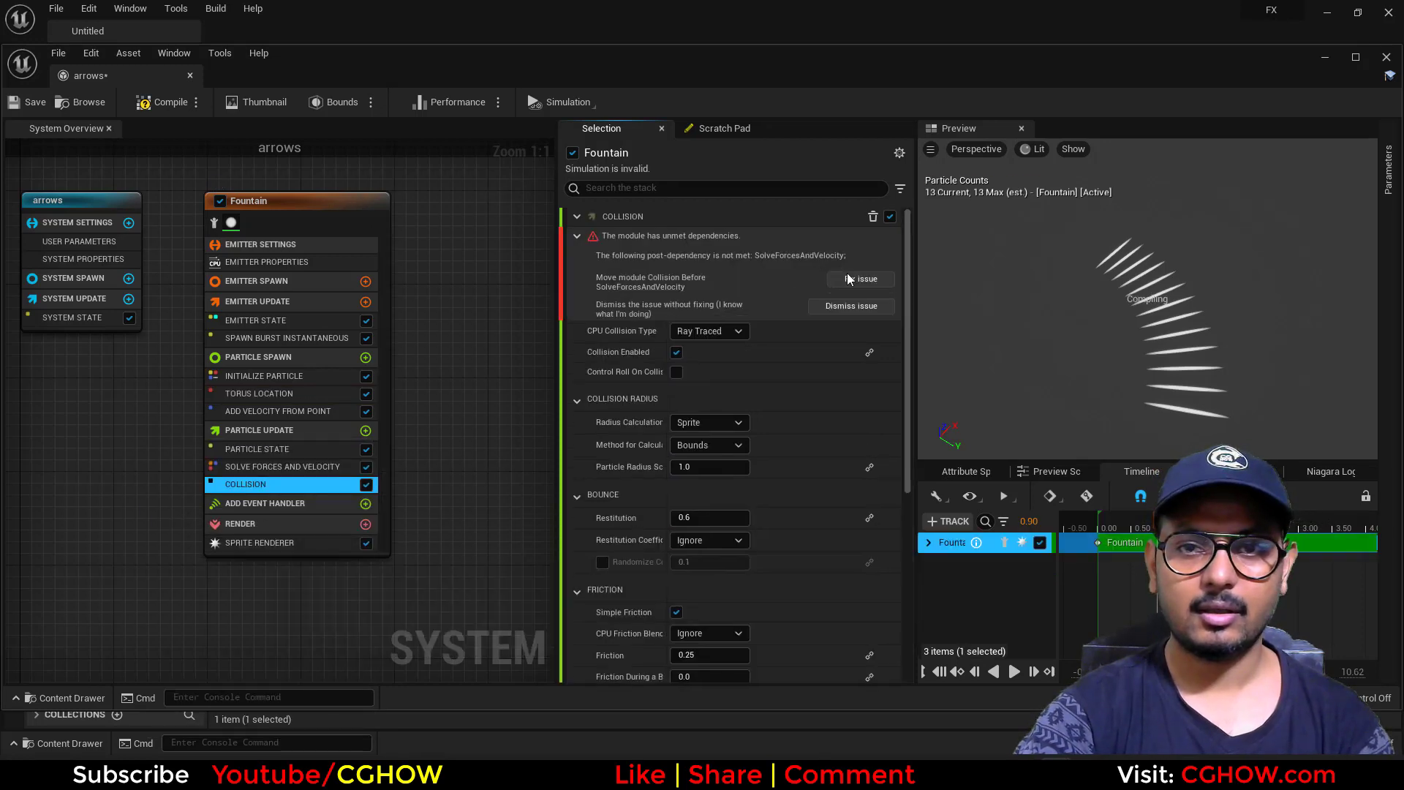
# Add a Kill Particles module to Particle Update and link its Kill Particles input to PARTICLES HasCollided.
pyautogui.click(364, 431)
pyautogui.write('kill')
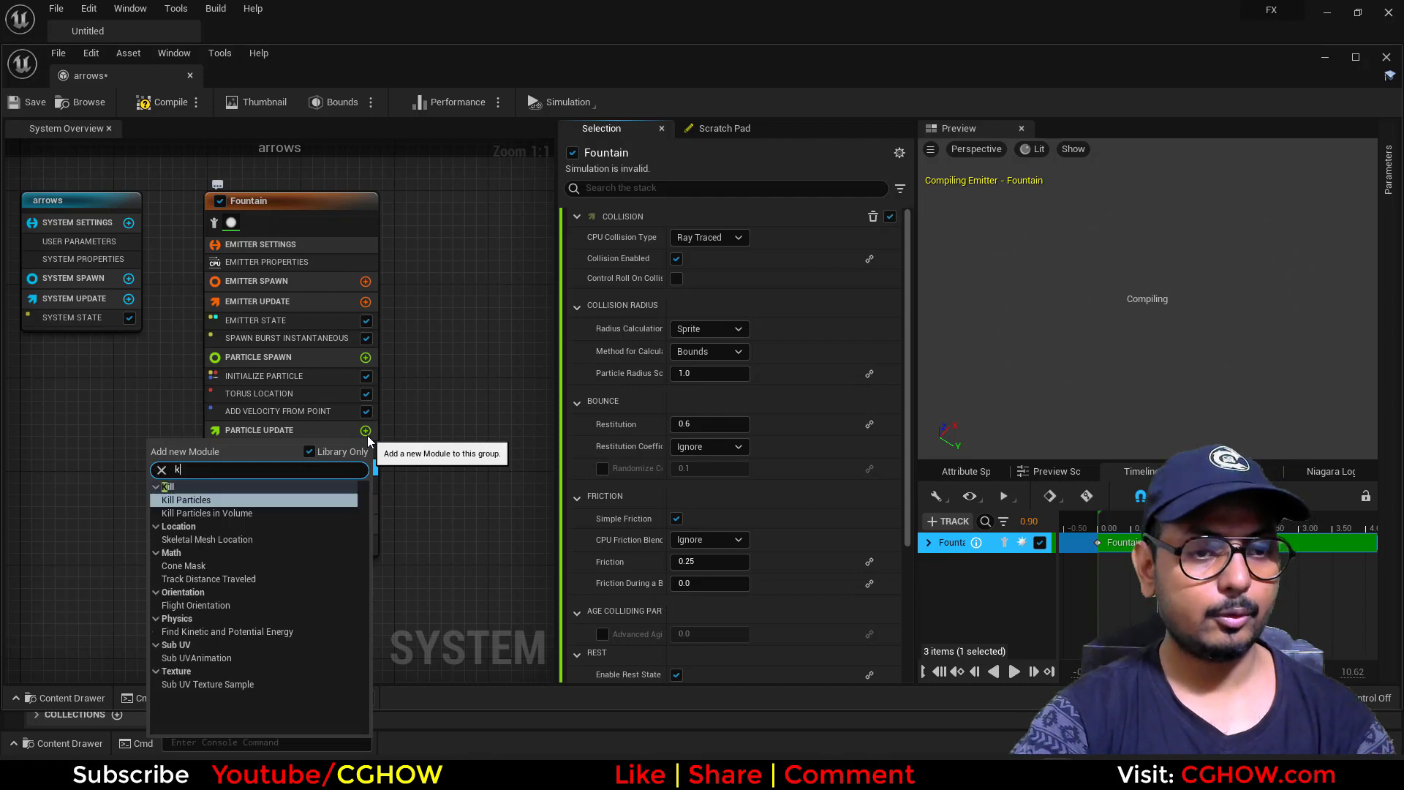
pyautogui.click(183, 500)
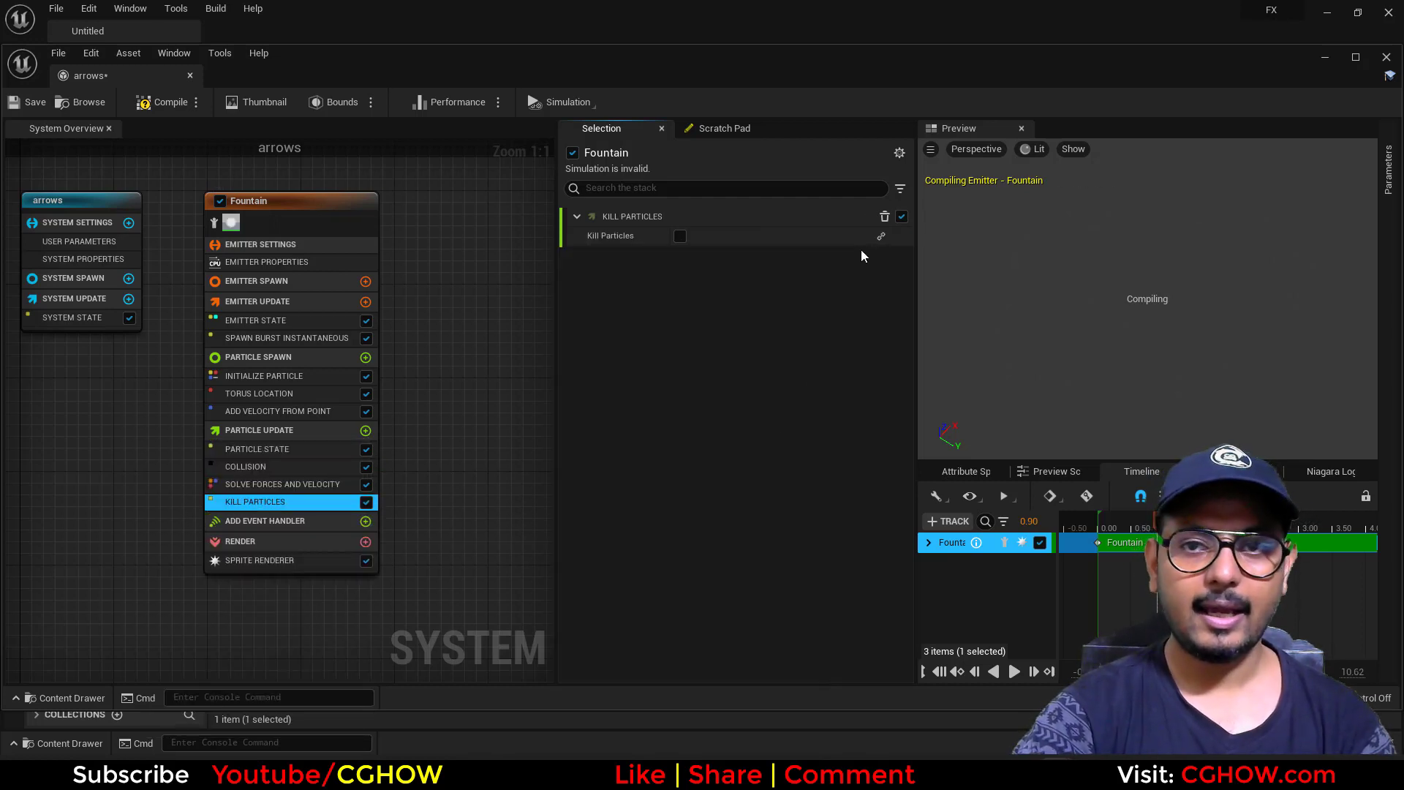
pyautogui.click(880, 235)
pyautogui.write('has')
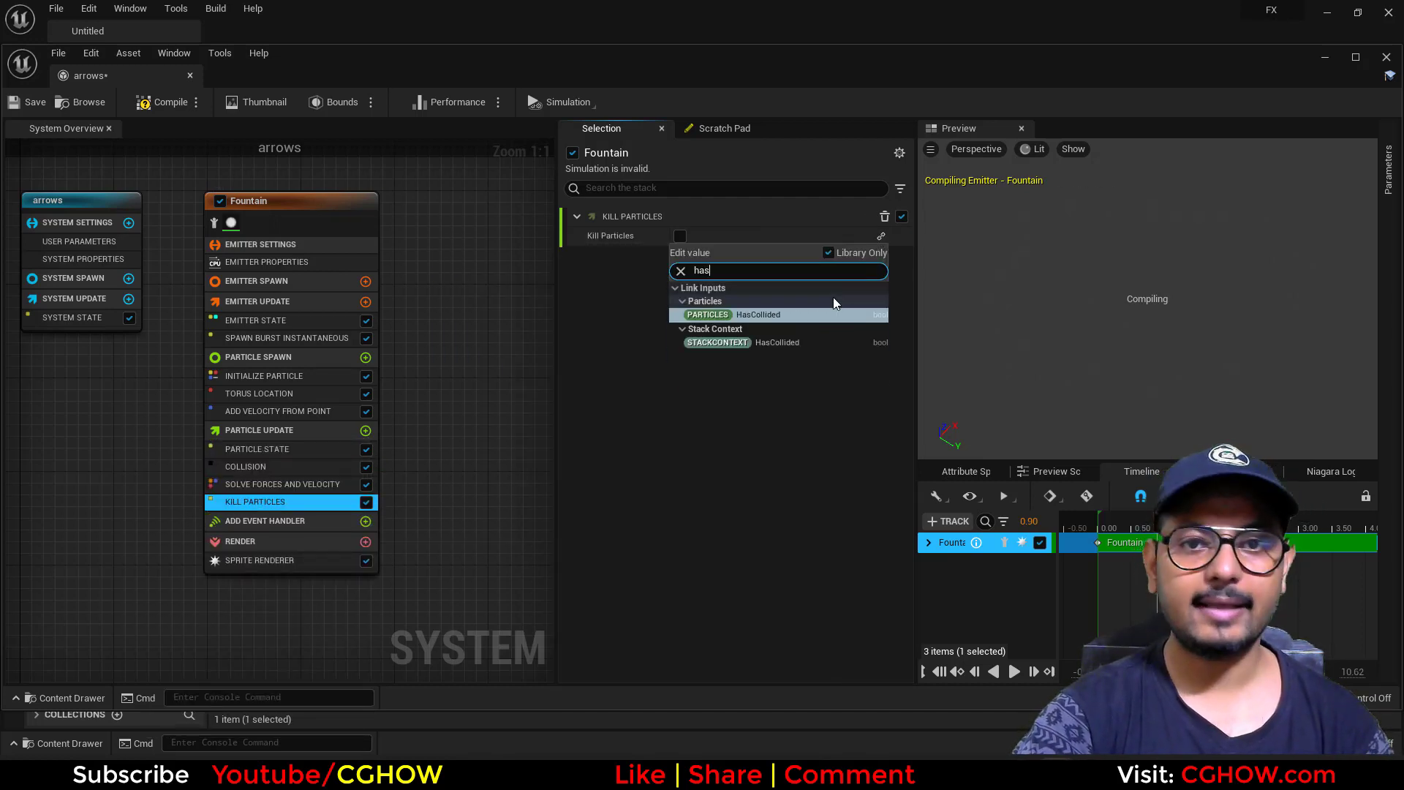
pyautogui.click(753, 314)
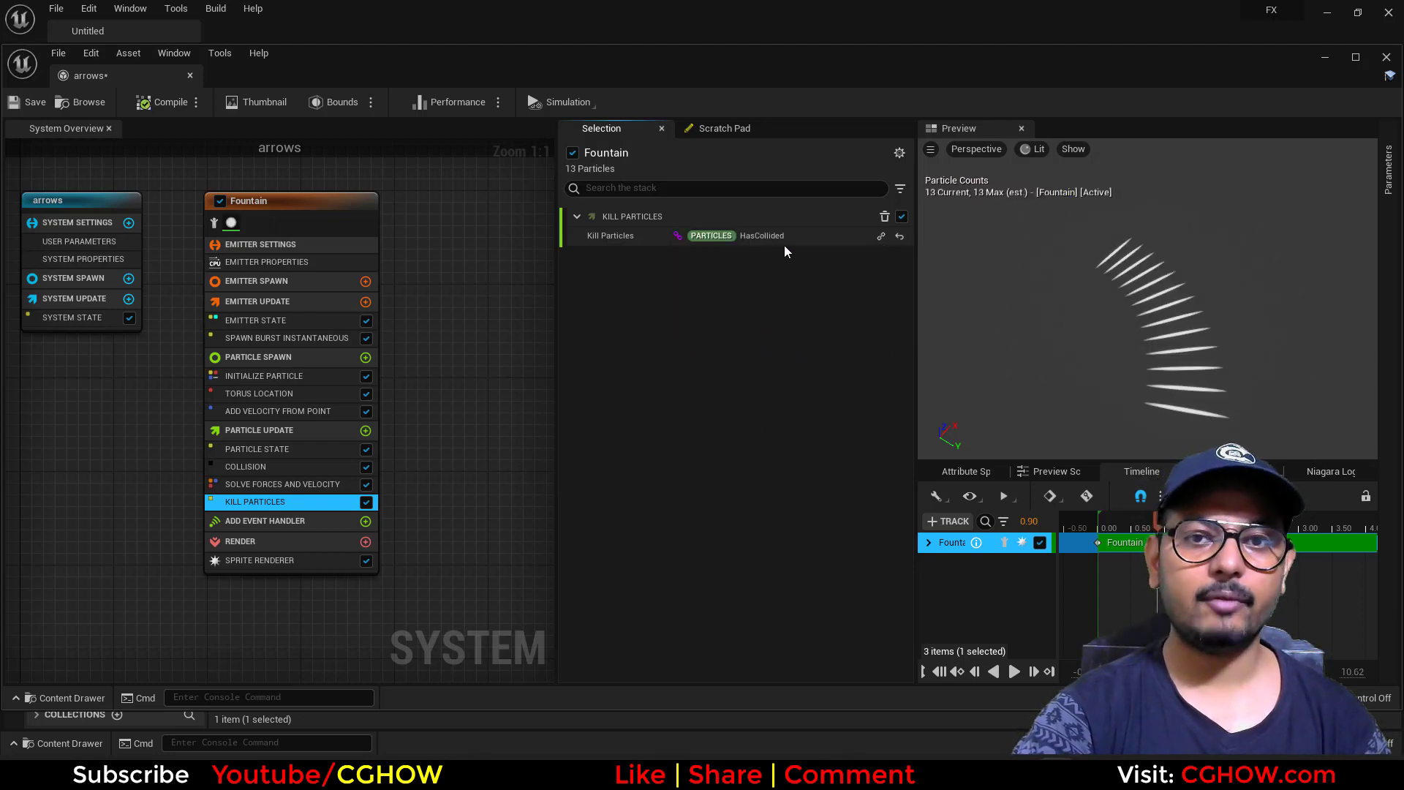
# Dock the arrows system editor in the main editor window and create a new level from the Default template.
pyautogui.moveTo(134, 75); pyautogui.dragTo(215, 30)
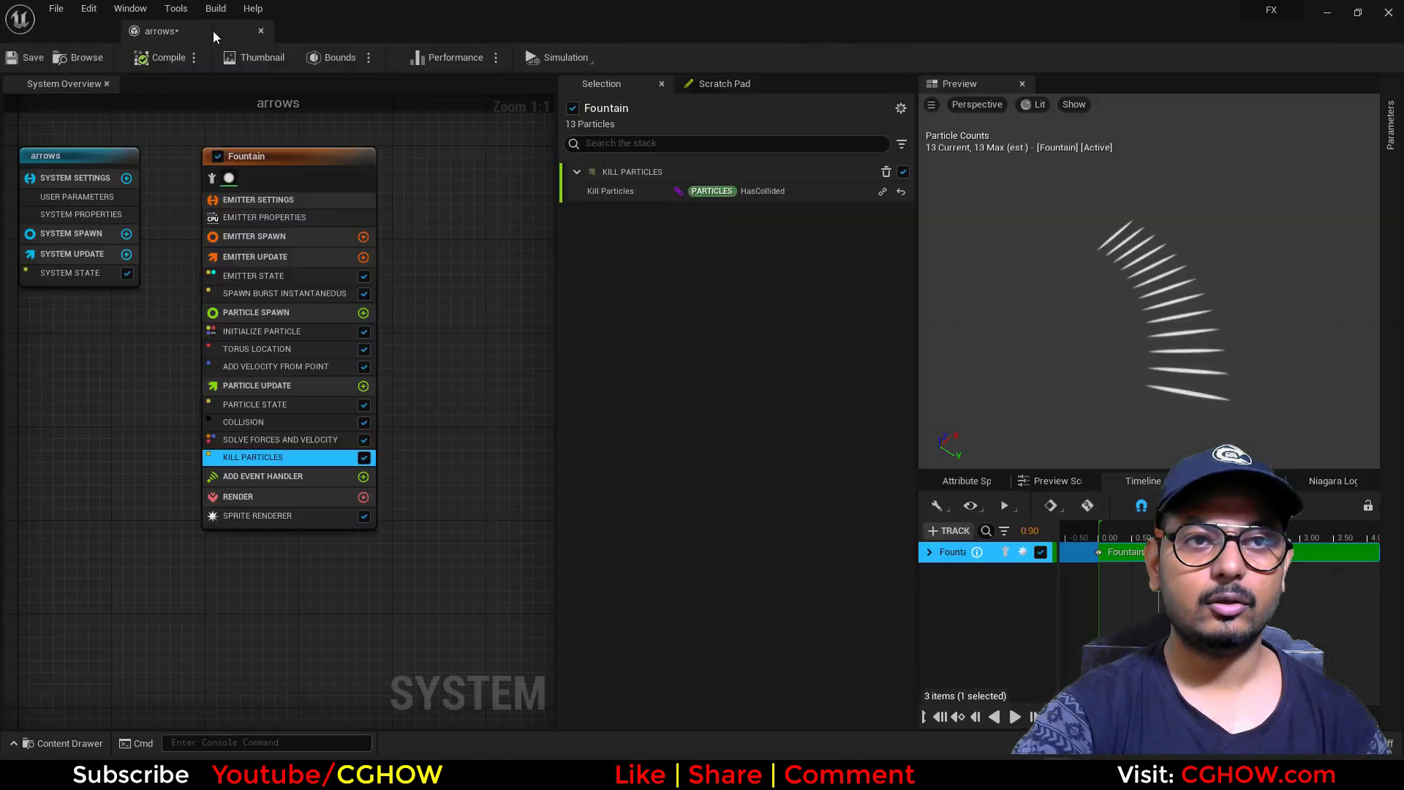
pyautogui.click(105, 32)
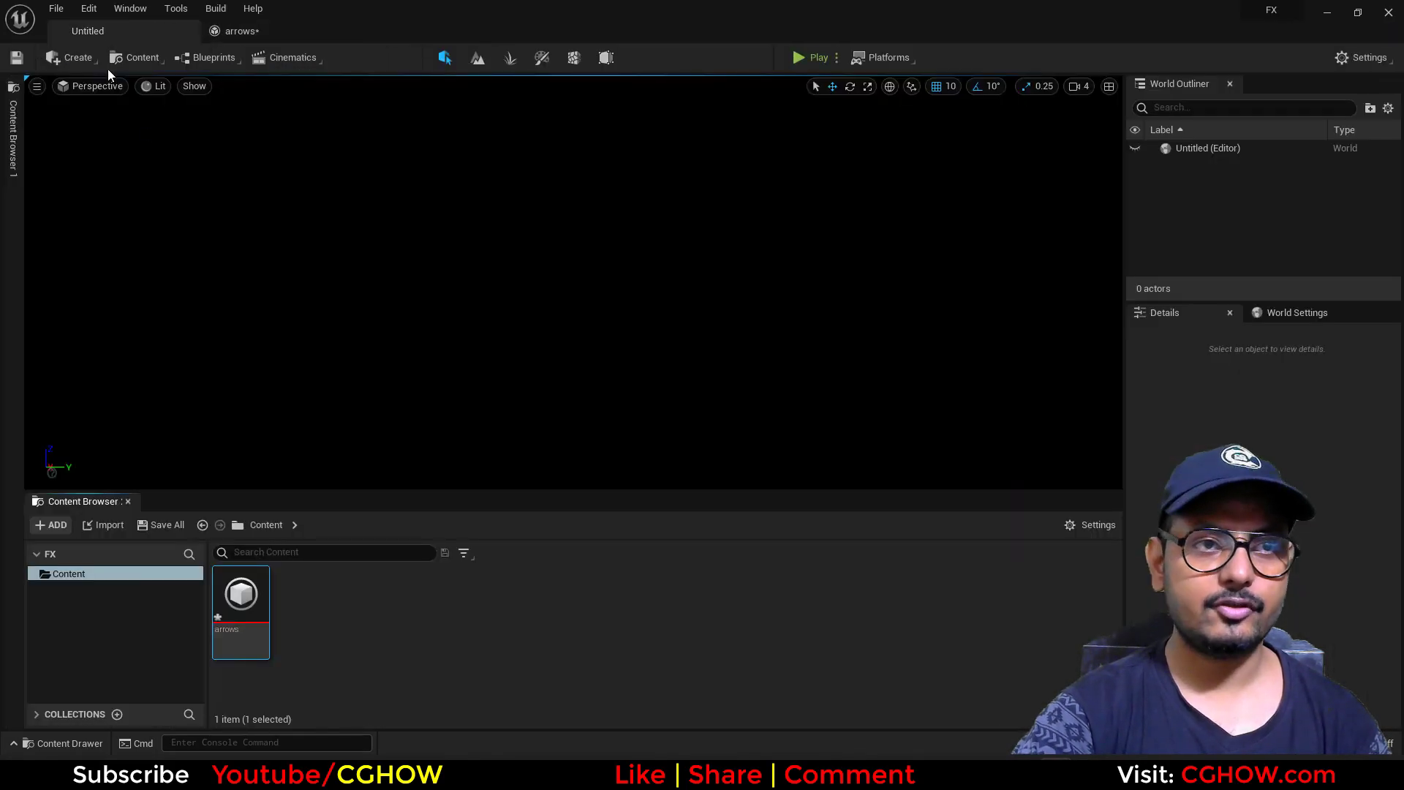
pyautogui.click(56, 8)
pyautogui.click(80, 42)
pyautogui.click(626, 348)
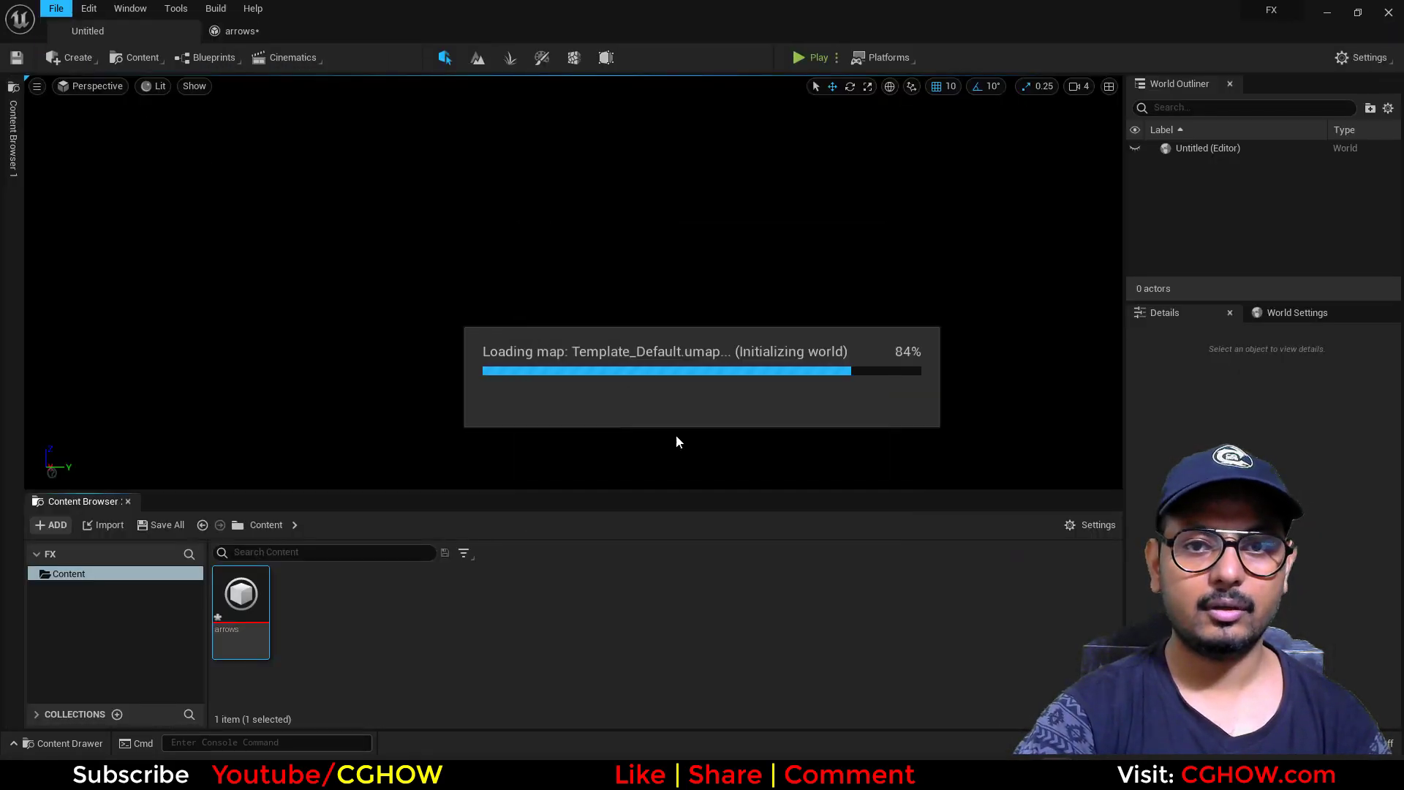
# Scale up the level's Floor so it covers a much larger area.
pyautogui.click(741, 432)
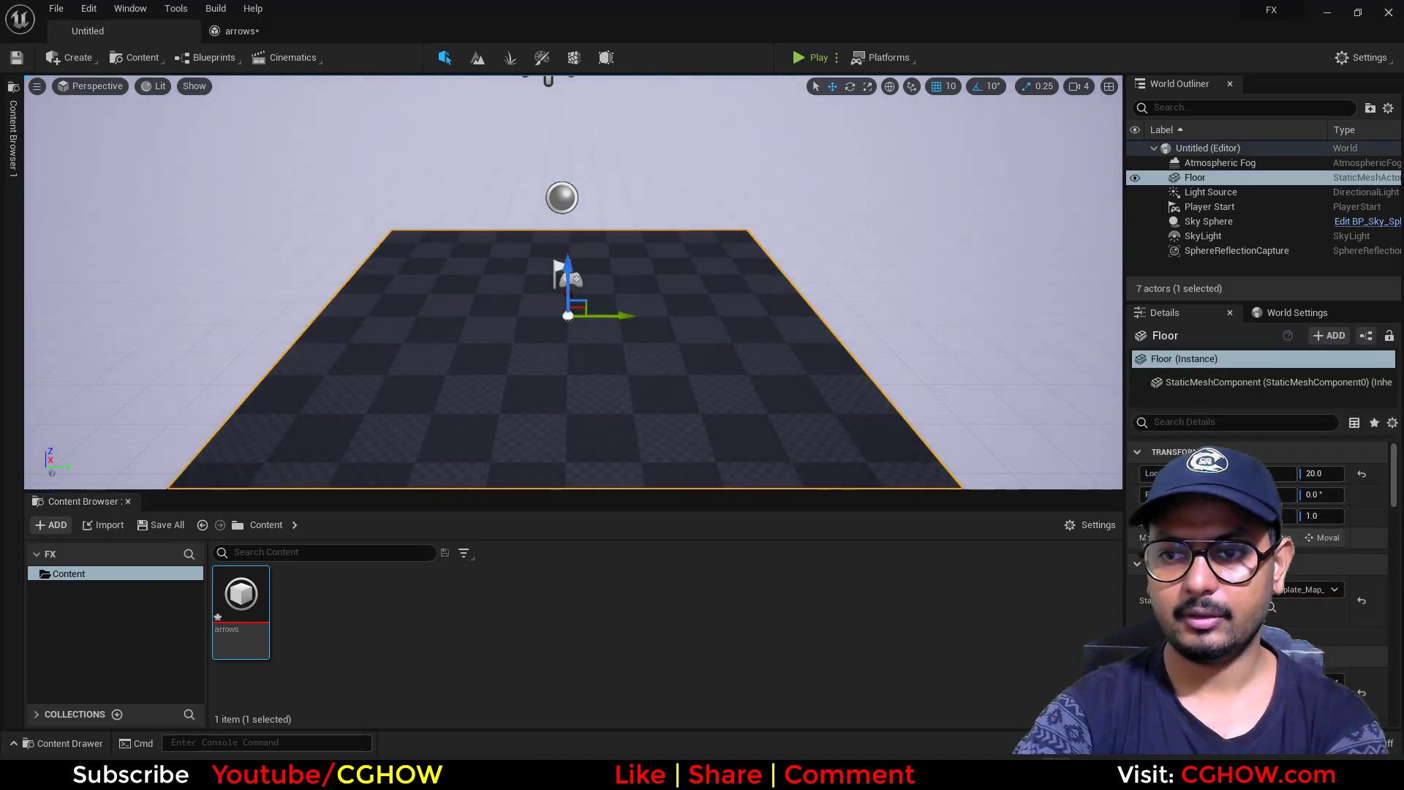
pyautogui.moveTo(1225, 516); pyautogui.dragTo(1283, 519)
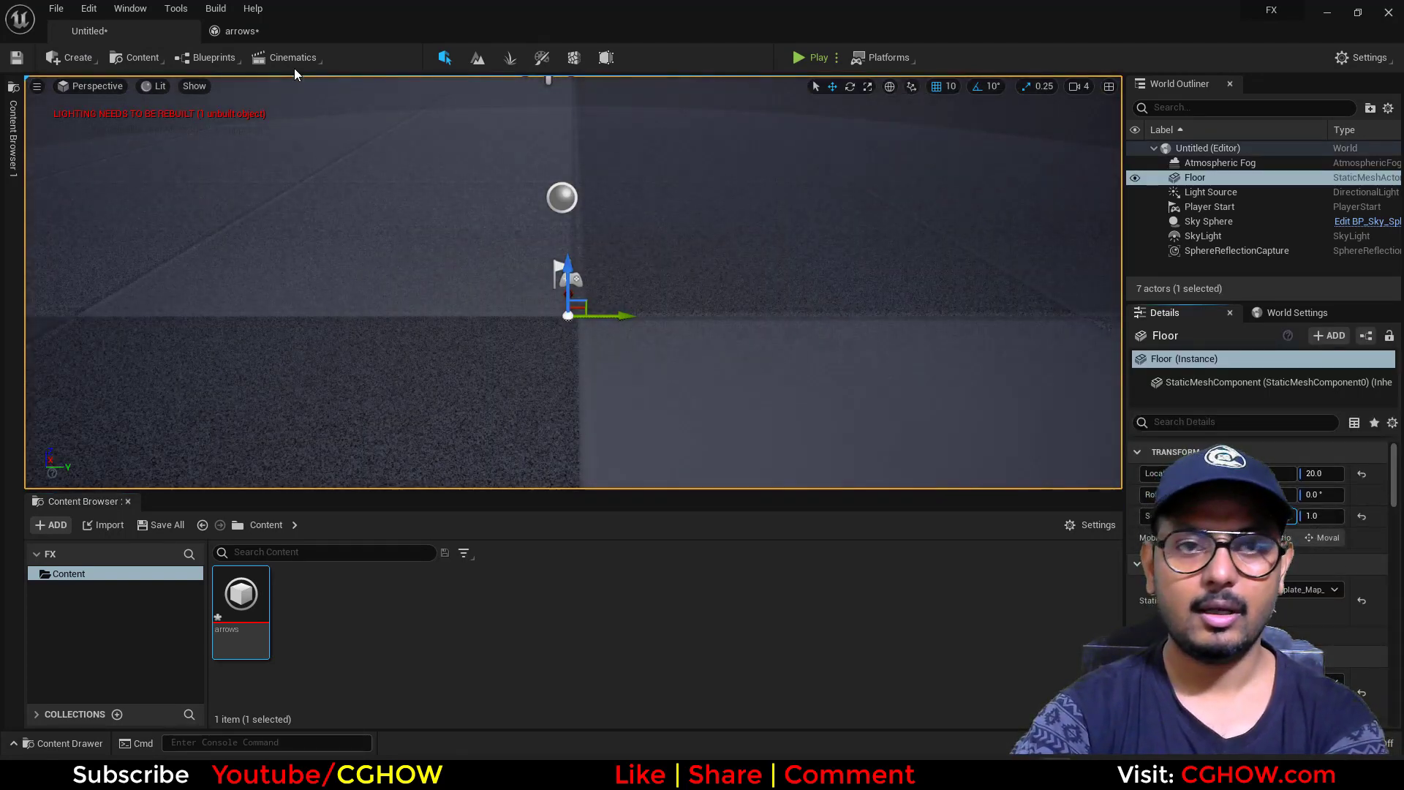
# Set the arrows system's Initialize Particle color to a glowing red with R 100, G 0 and B 0.
pyautogui.click(241, 30)
pyautogui.click(276, 335)
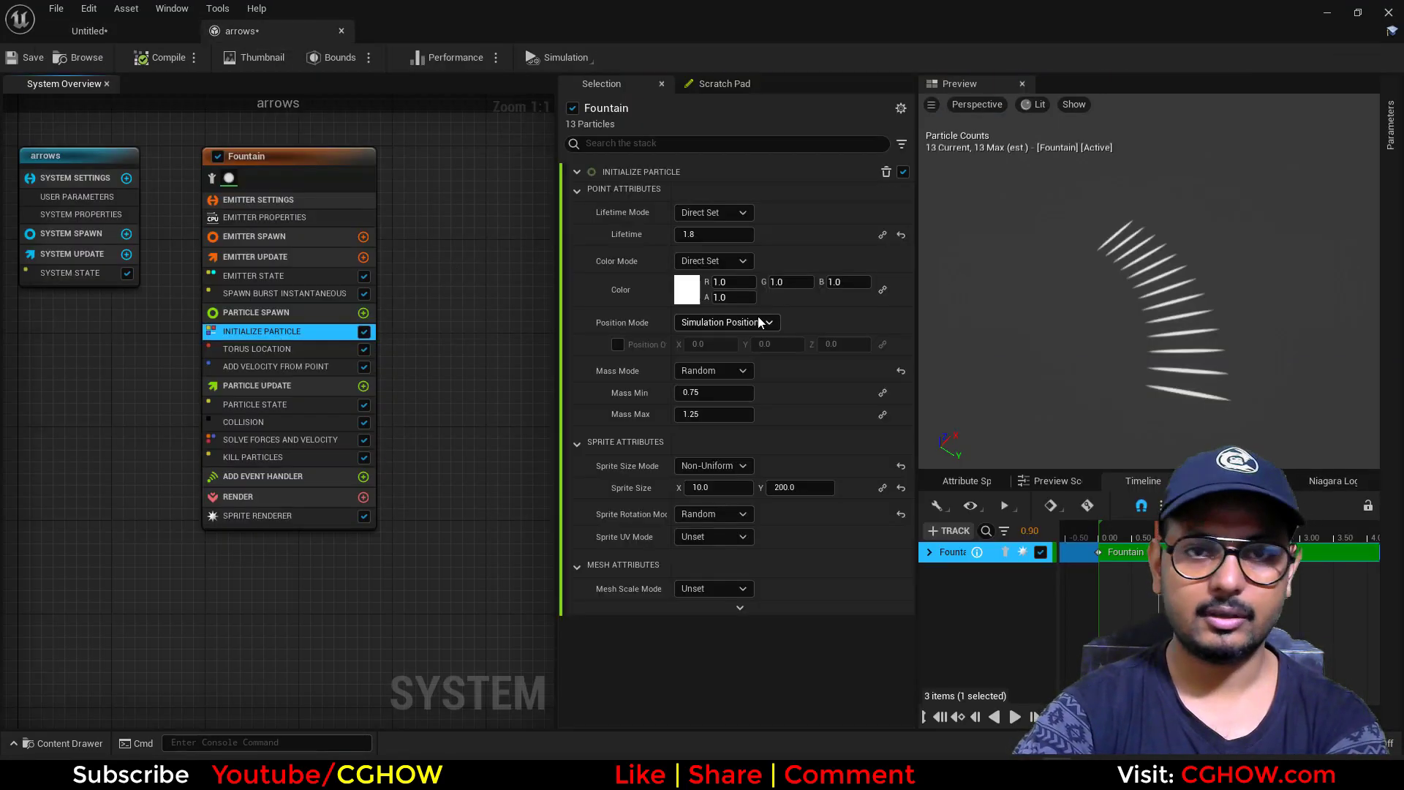
pyautogui.write('0')
pyautogui.press('Return')
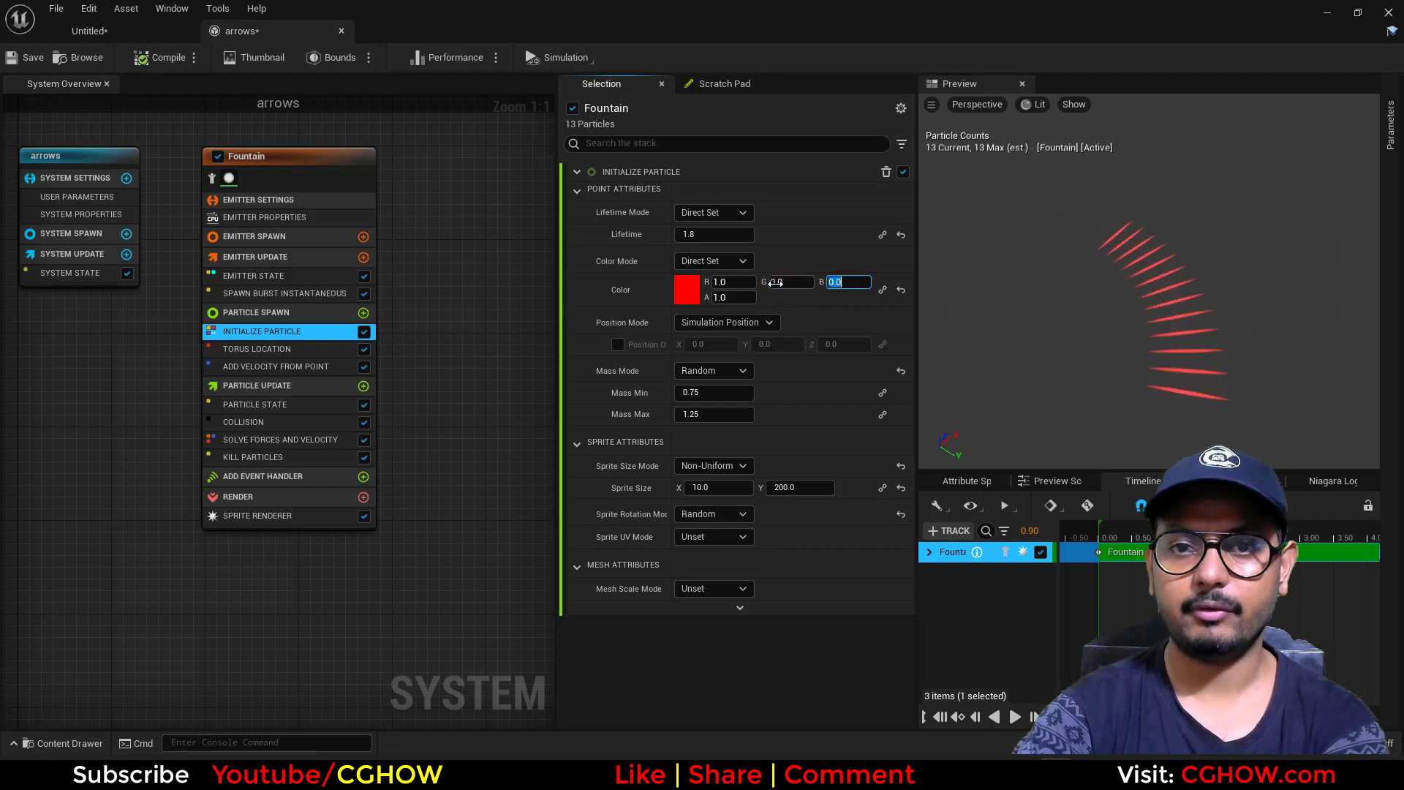
pyautogui.click(743, 287)
pyautogui.write('100')
pyautogui.press('Return')
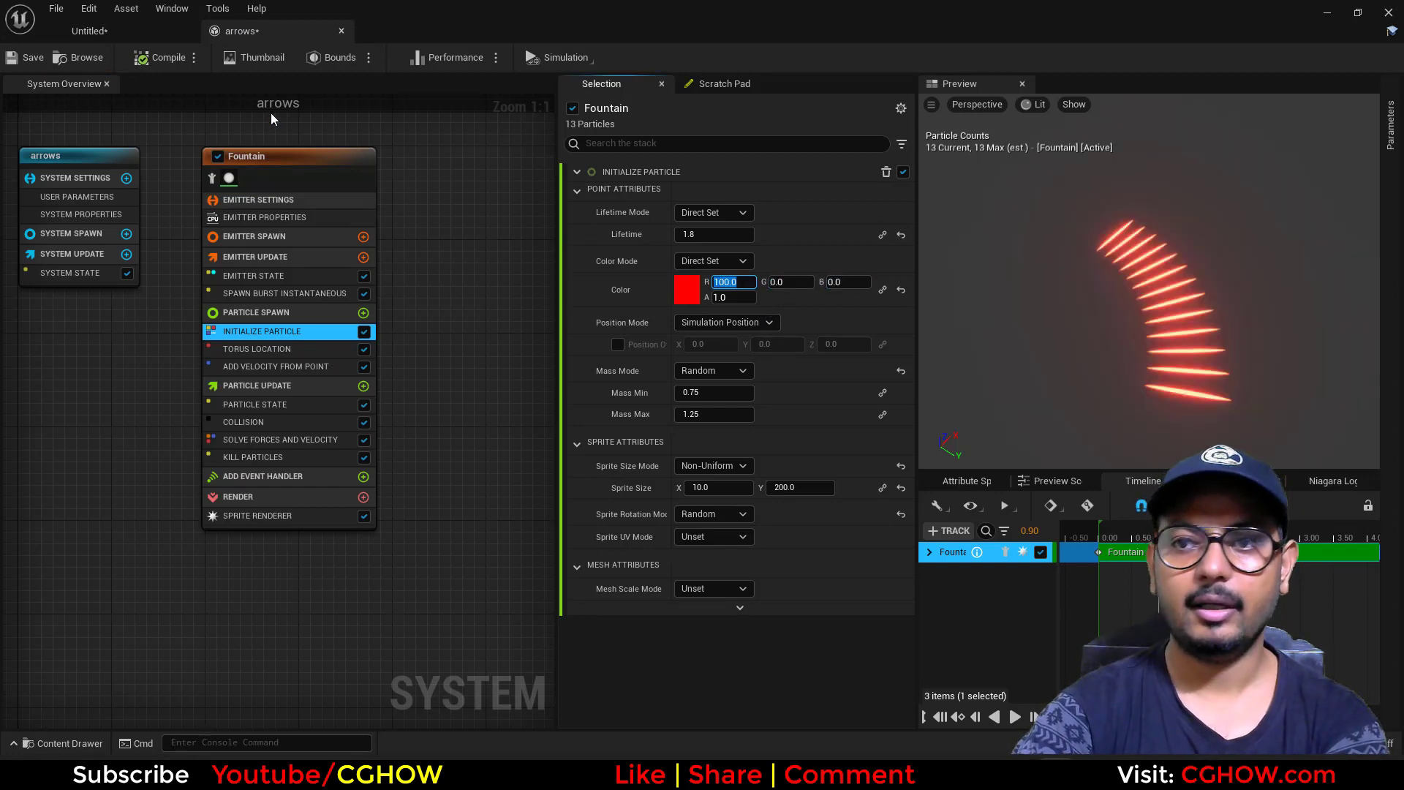
# Place the arrows system in the level at the origin, raised to 130 on Z.
pyautogui.click(108, 33)
pyautogui.moveTo(241, 599); pyautogui.dragTo(464, 392)
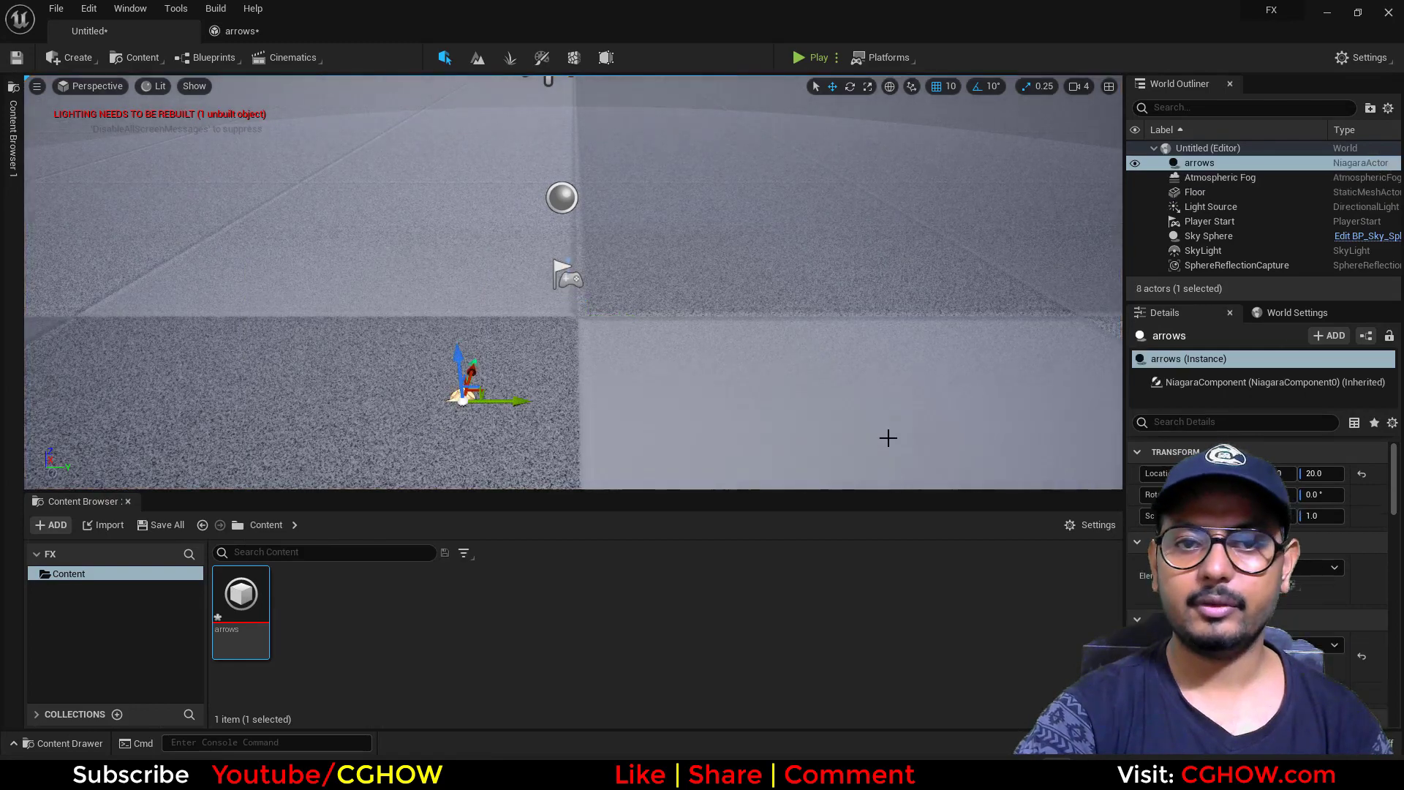
pyautogui.click(1362, 476)
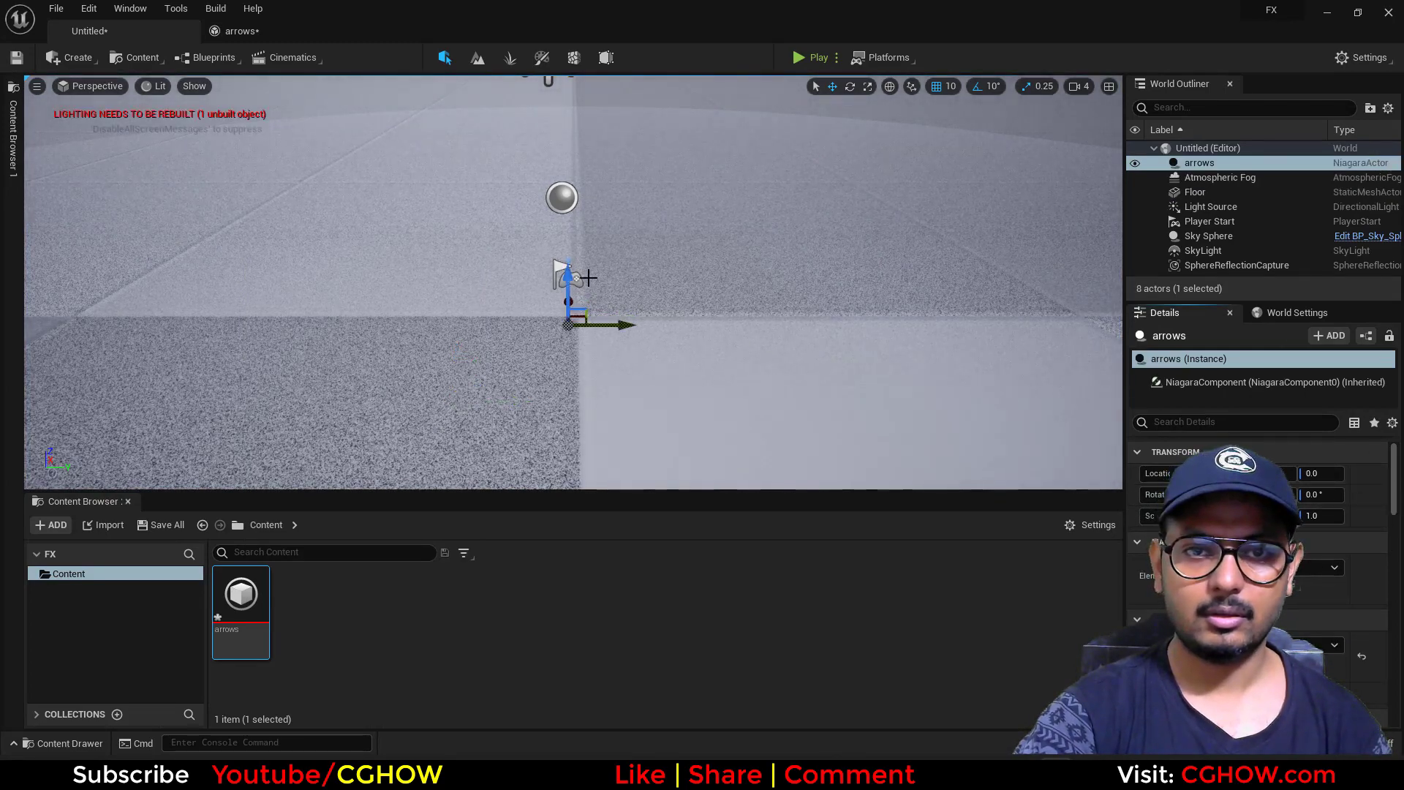
pyautogui.keyDown('alt'); pyautogui.moveTo(578, 209); pyautogui.dragTo(409, 238); pyautogui.keyUp('alt')
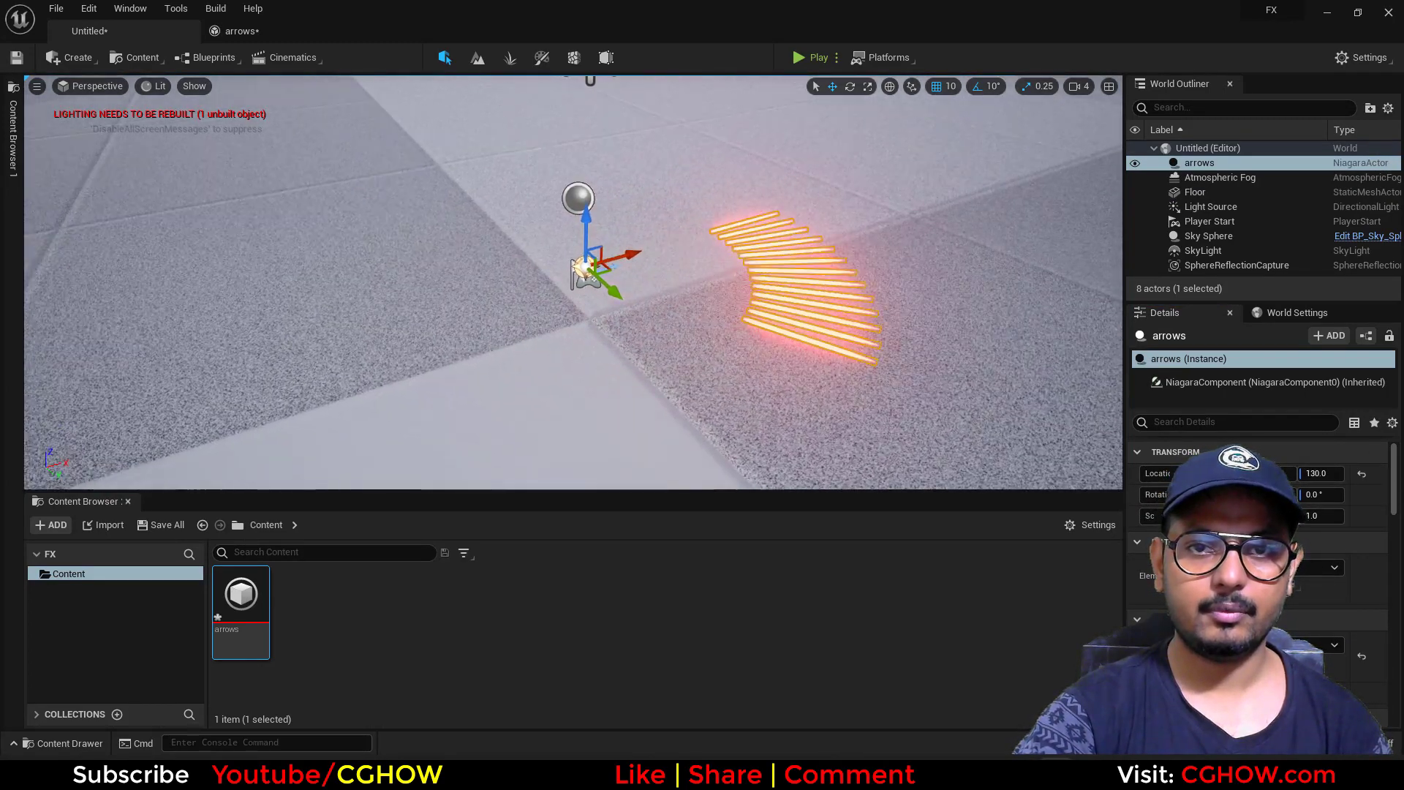
# Place a Sphere shape on the floor in the path of the arrows and scale it up to 2.75.
pyautogui.click(85, 59)
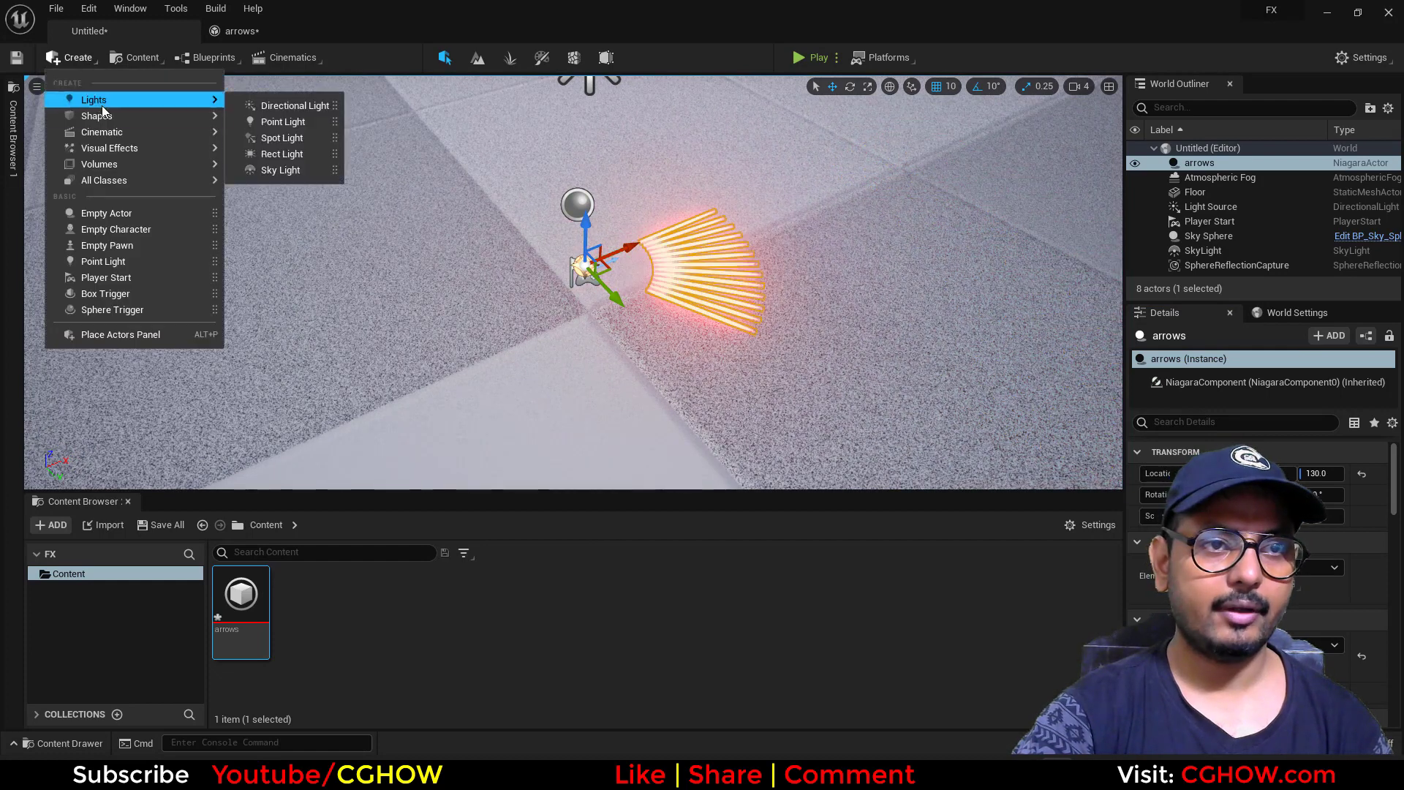
pyautogui.moveTo(159, 114)
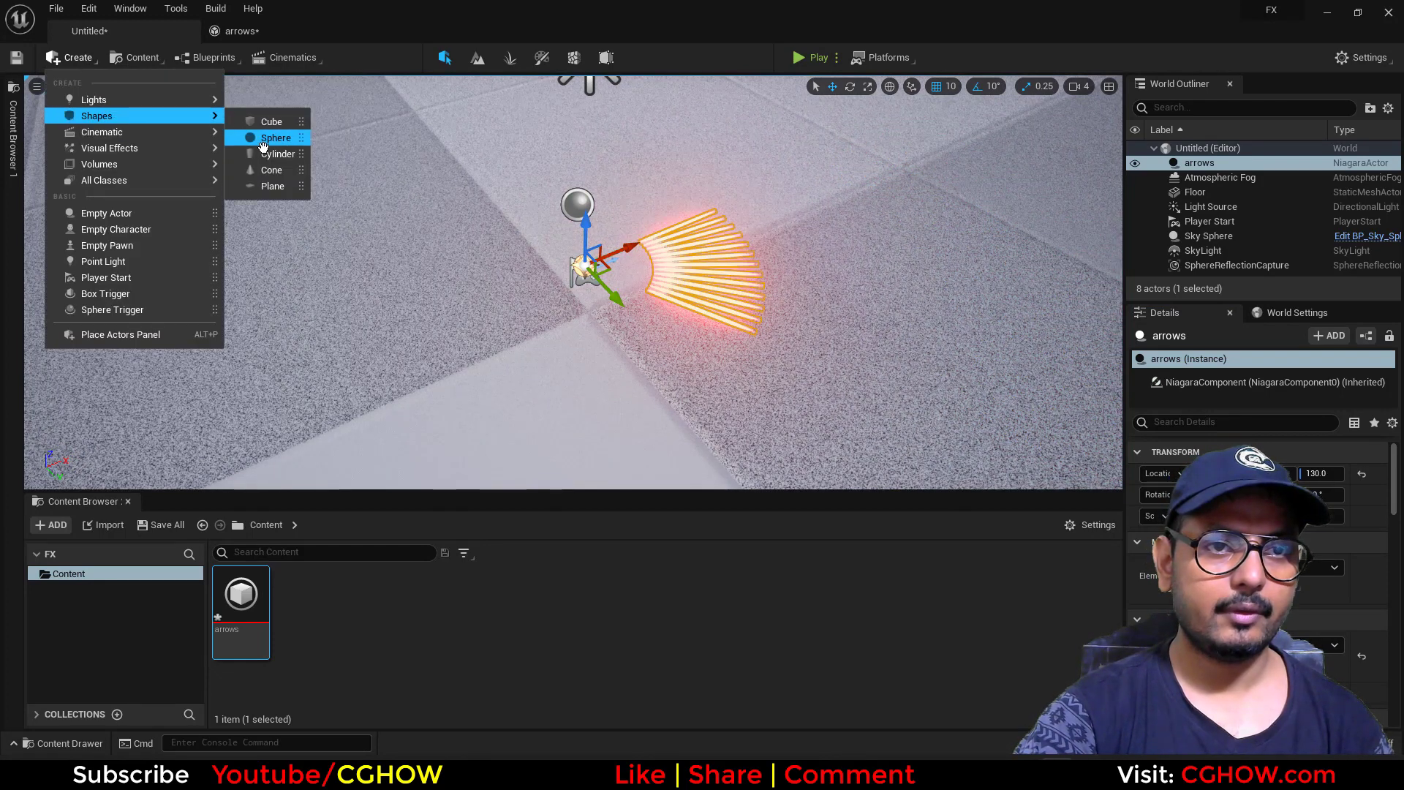
pyautogui.moveTo(272, 121); pyautogui.dragTo(784, 280)
pyautogui.press('r')
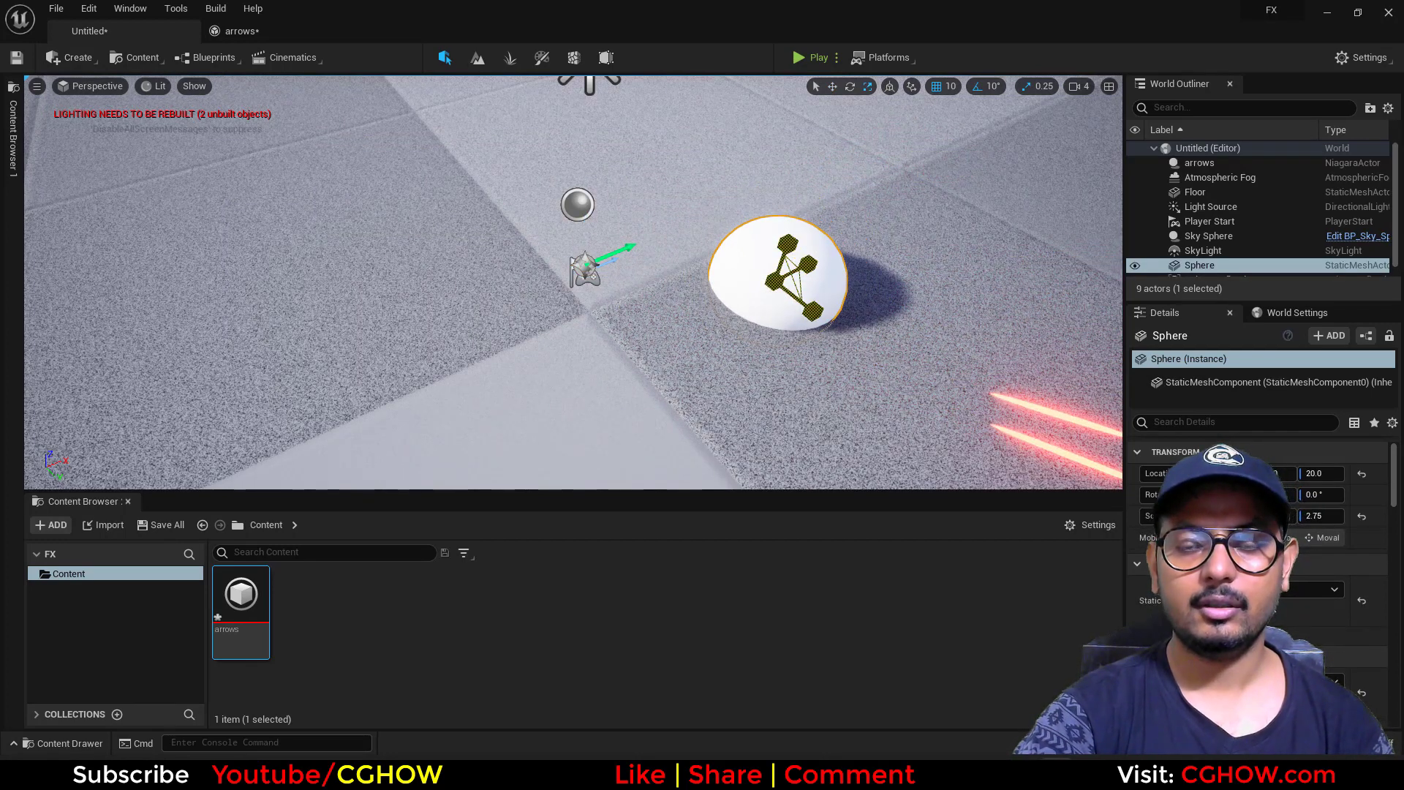
# Examine how the arrows collide with the sphere and compare the effect with the ArtStation Volley reference.
pyautogui.keyDown('alt'); pyautogui.moveTo(658, 307); pyautogui.dragTo(790, 351); pyautogui.keyUp('alt')
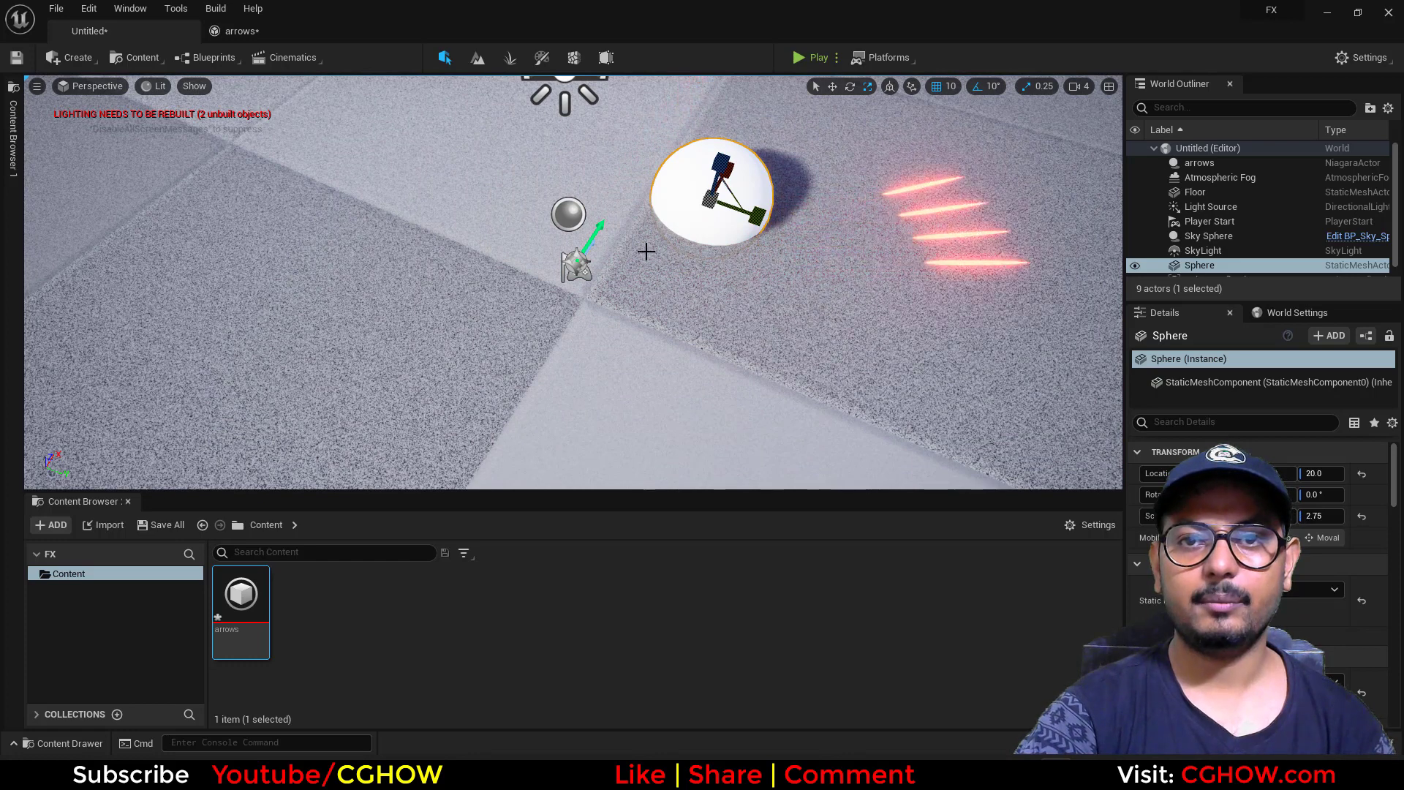
pyautogui.moveTo(714, 304)
pyautogui.keyDown('alt'); pyautogui.mouseDown()
pyautogui.moveTo(750, 278)
pyautogui.moveTo(721, 313)
pyautogui.mouseUp(); pyautogui.keyUp('alt')
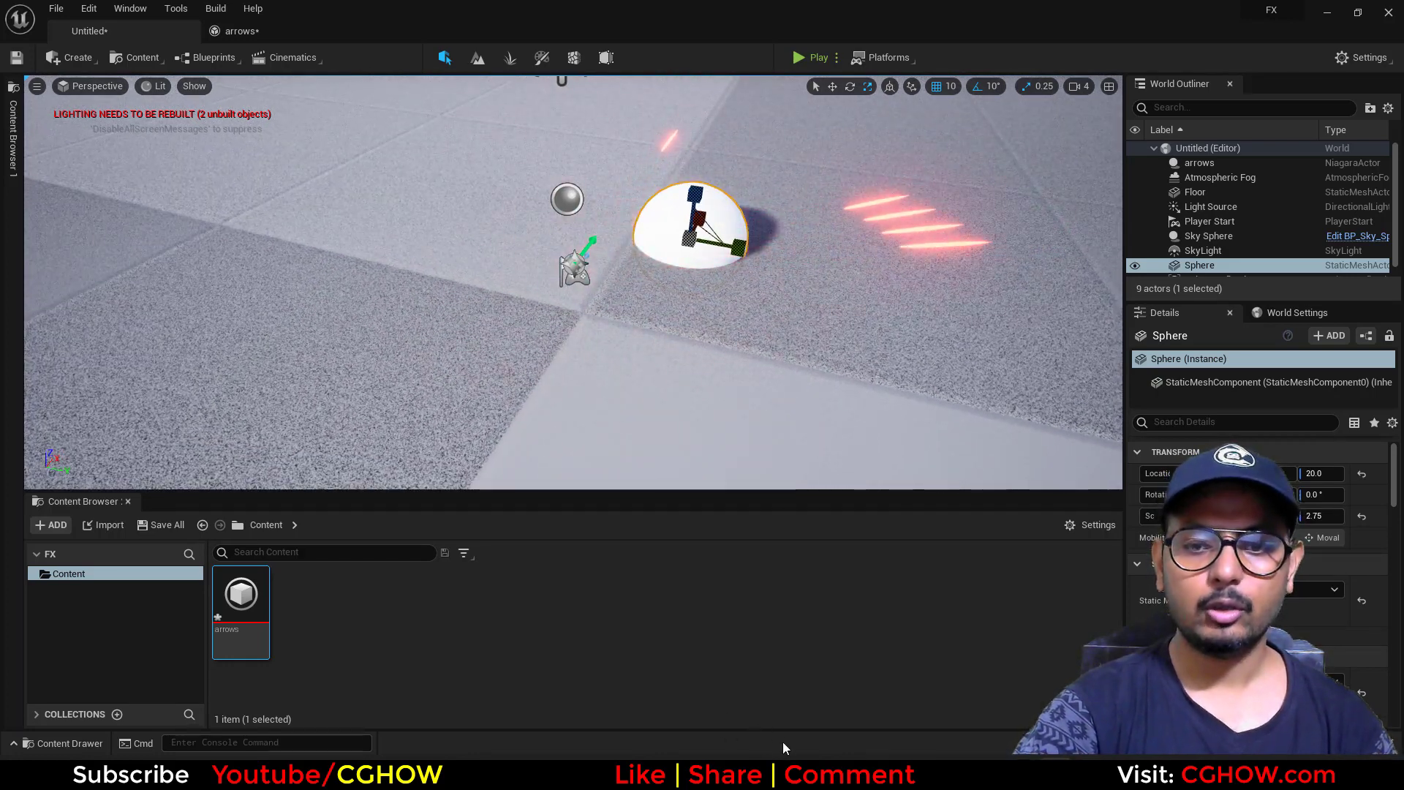
pyautogui.hotkey('alt', 'Tab')
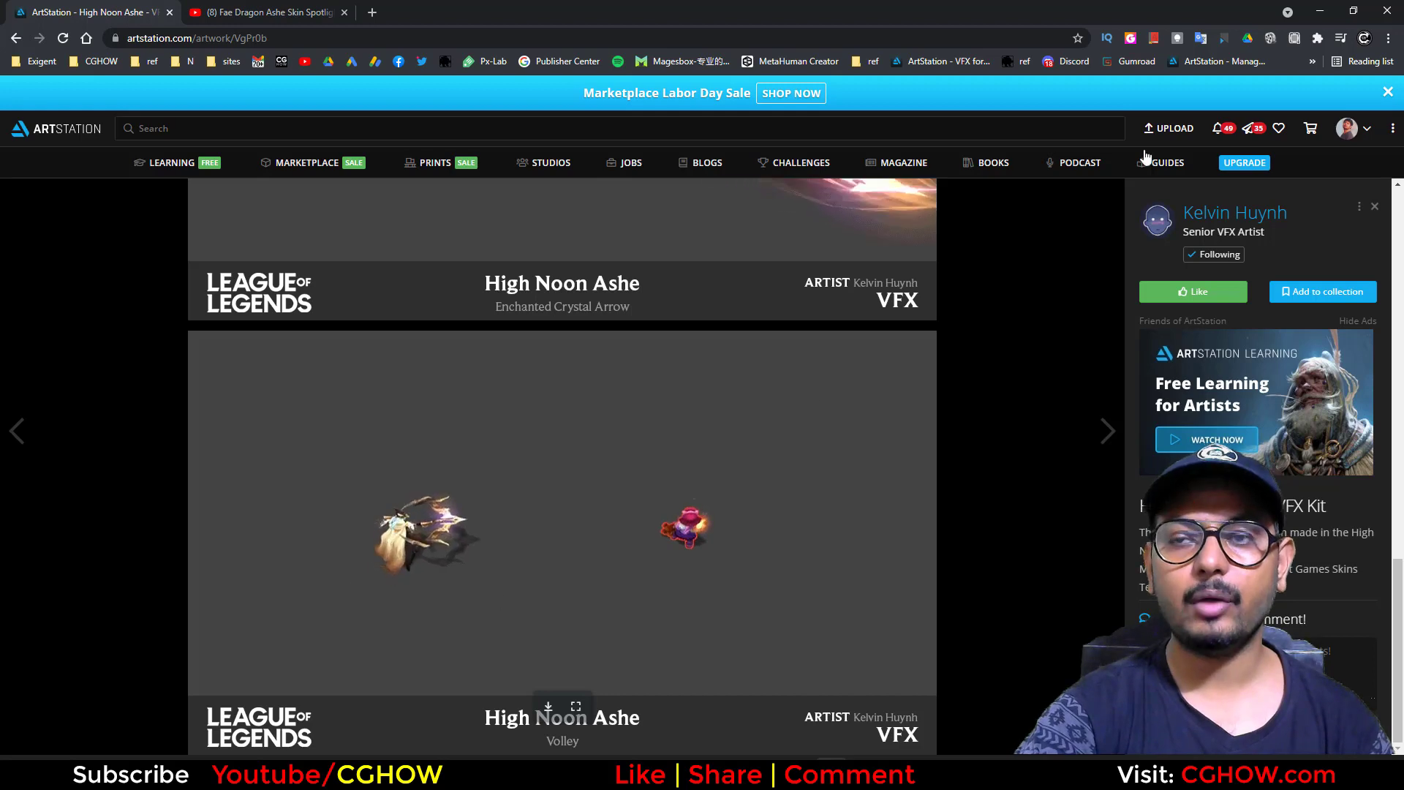
pyautogui.click(1319, 11)
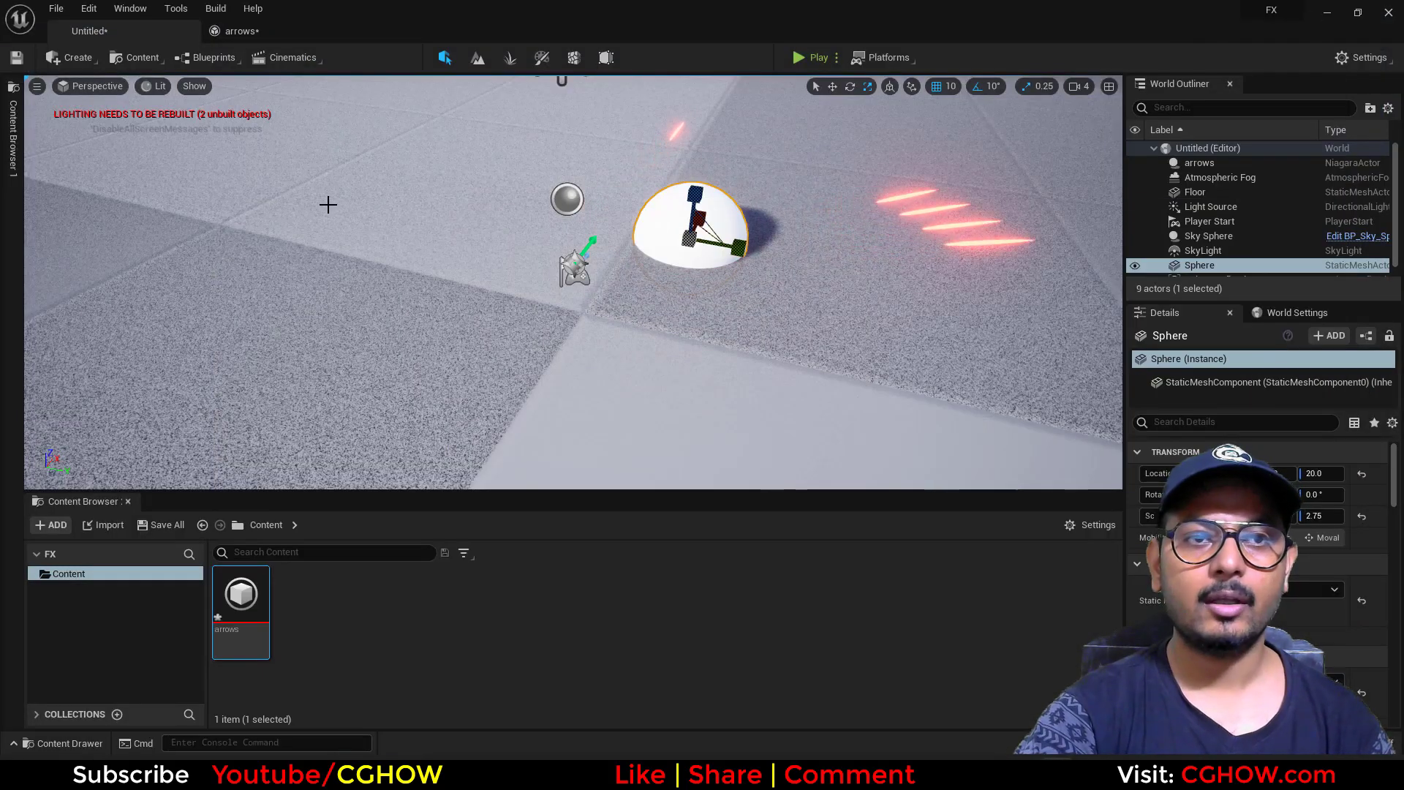
# Set the arrows emitter's burst spawn count to 5 and the Torus Location U Position multiplier A to 0.072727.
pyautogui.click(237, 30)
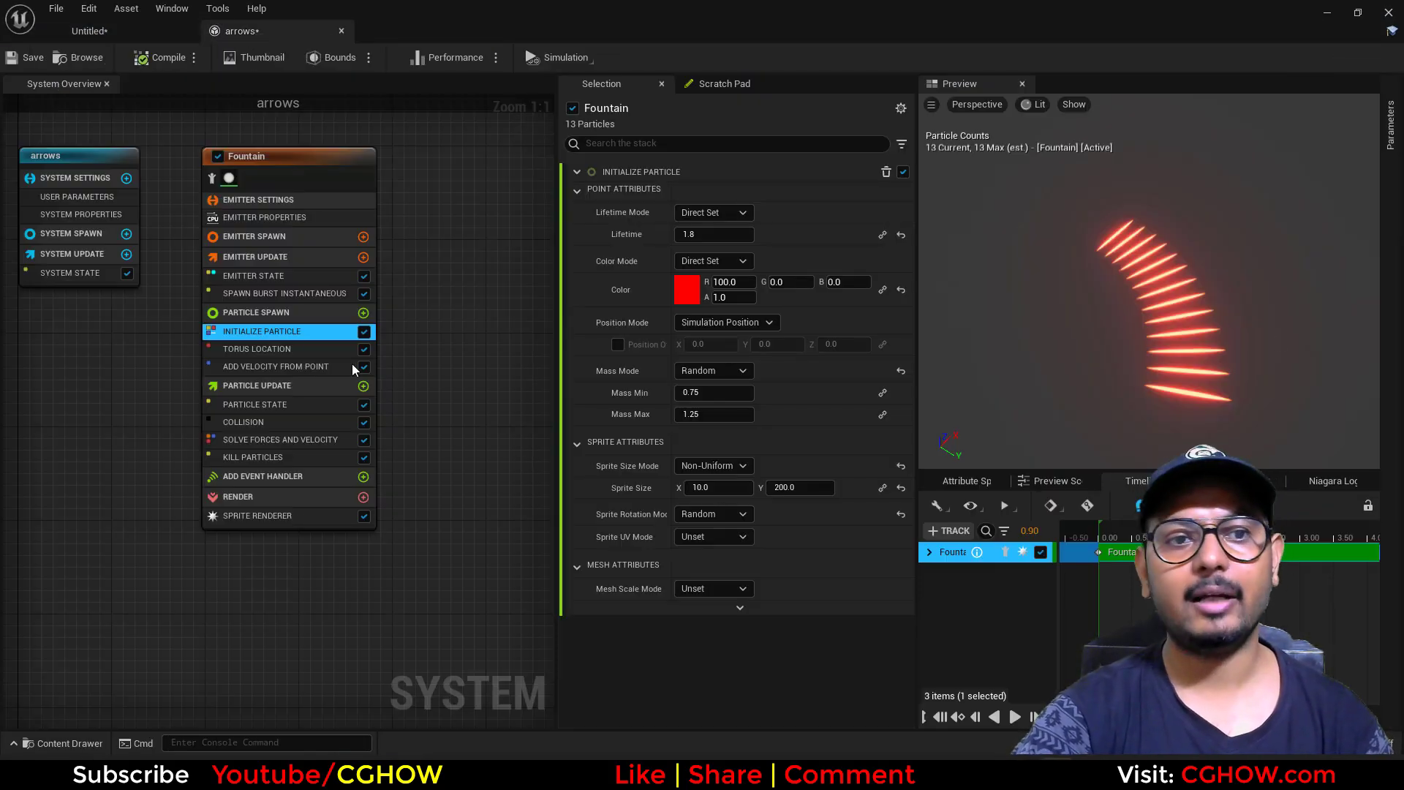
pyautogui.click(285, 293)
pyautogui.click(711, 198)
pyautogui.write('5')
pyautogui.press('Return')
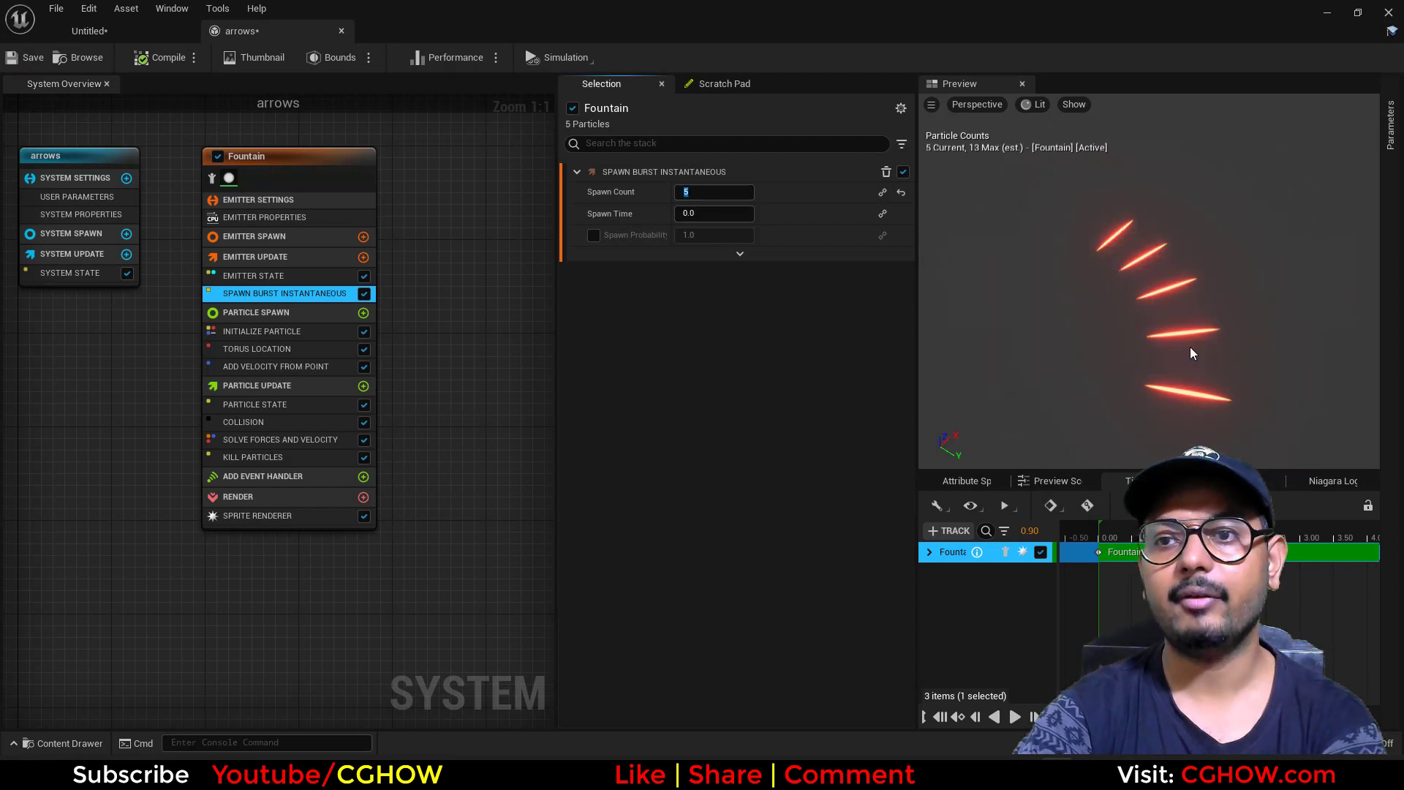
pyautogui.click(259, 352)
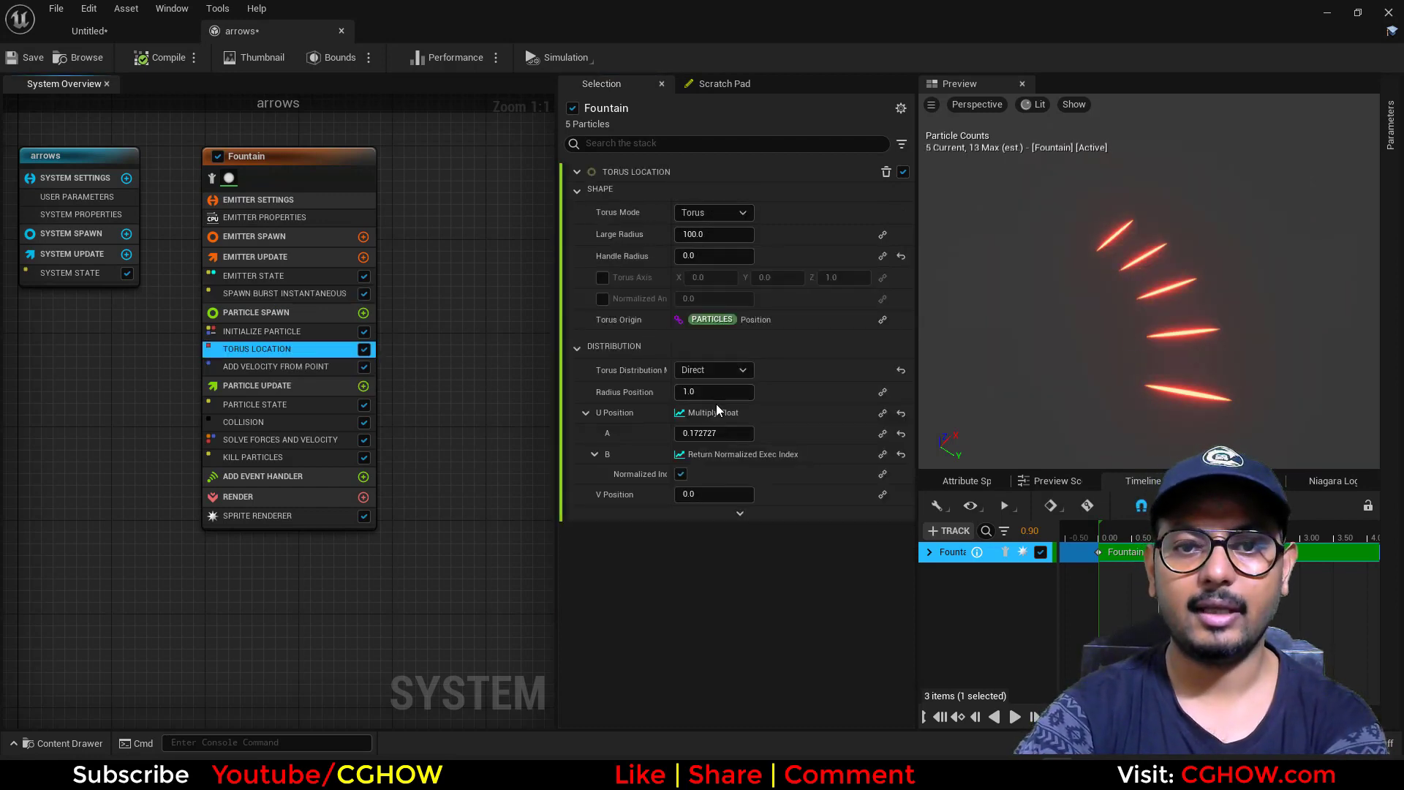
pyautogui.moveTo(716, 432); pyautogui.dragTo(696, 433)
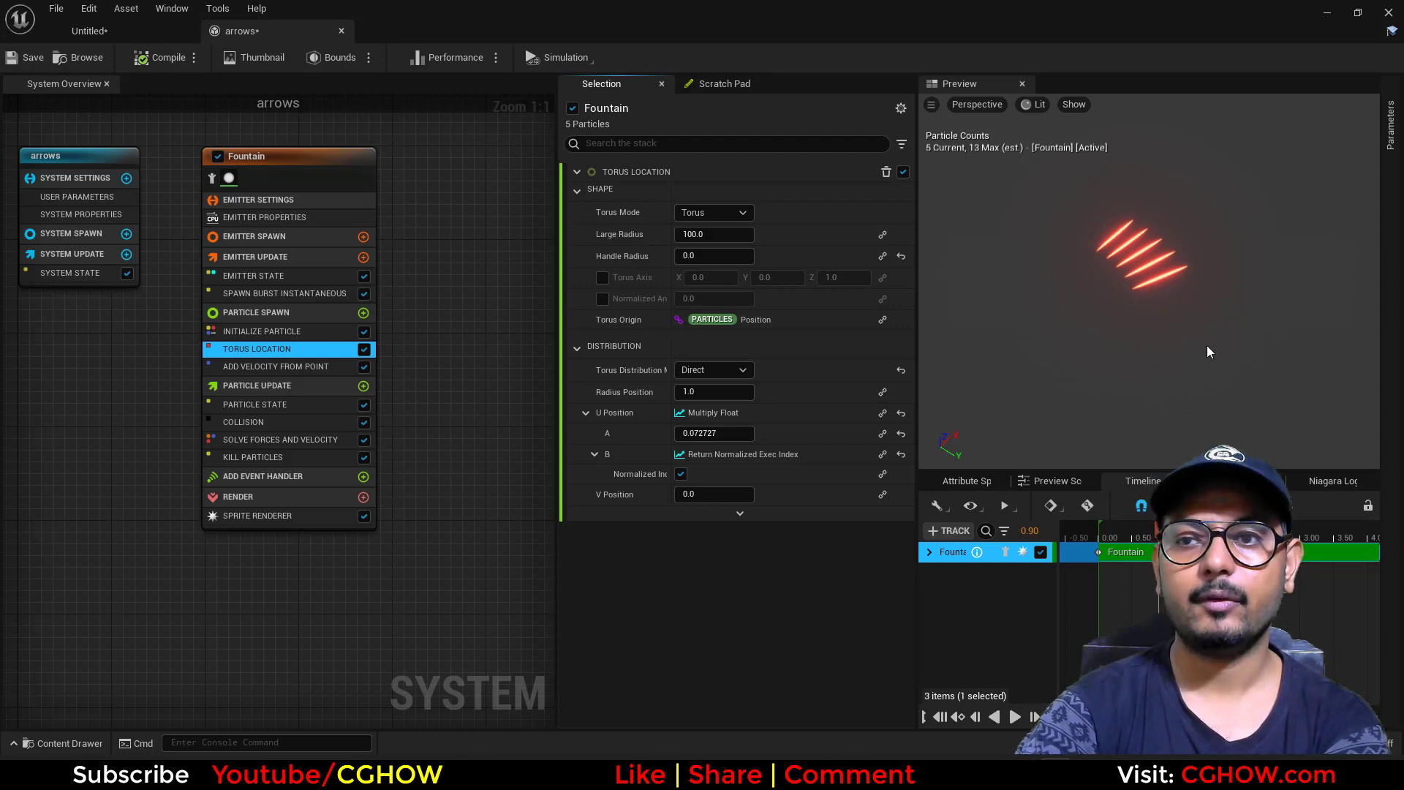
# Duplicate the Fountain emitter, place the copy beside the original and set its particle color to green with G at 100.
pyautogui.moveTo(382, 273); pyautogui.dragTo(261, 288, button='right')
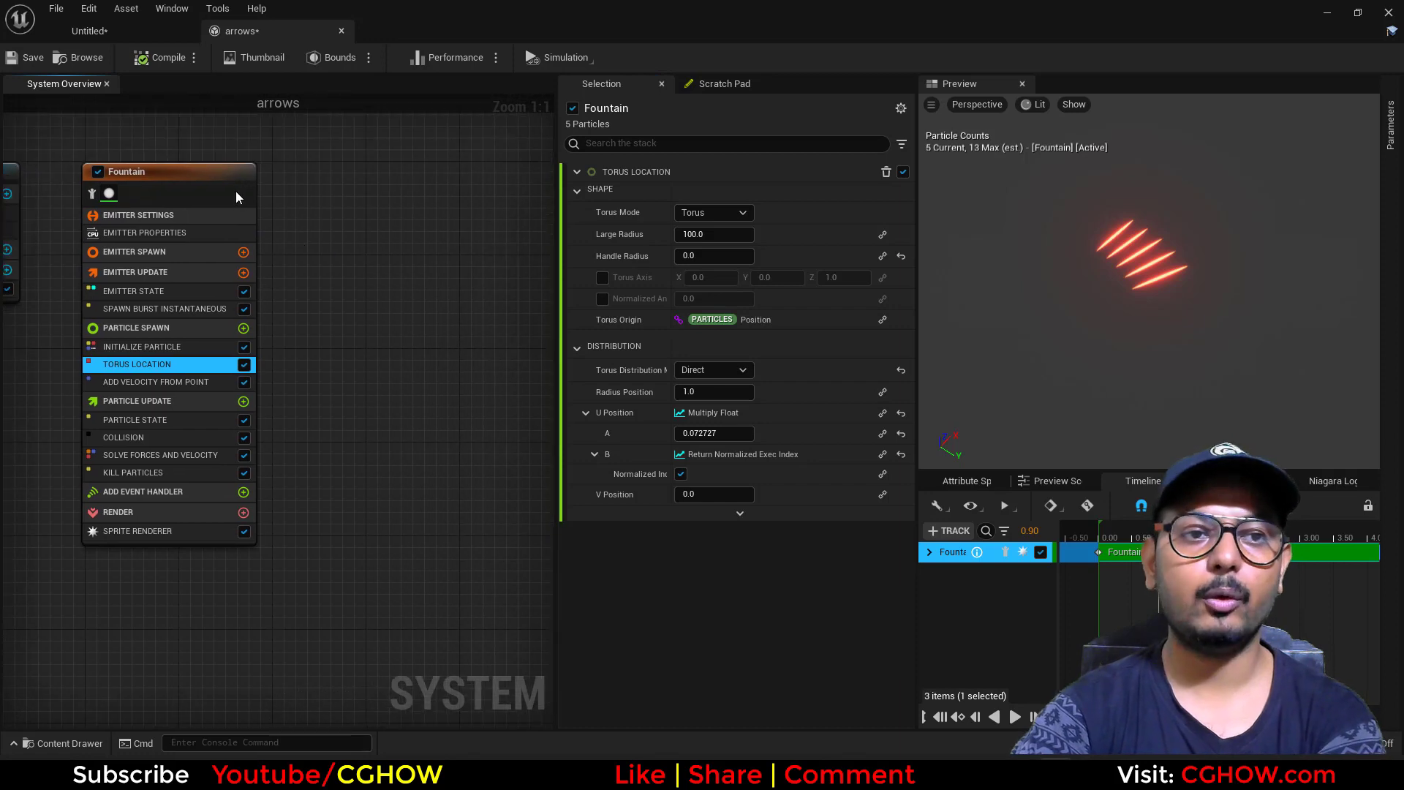
pyautogui.click(221, 173)
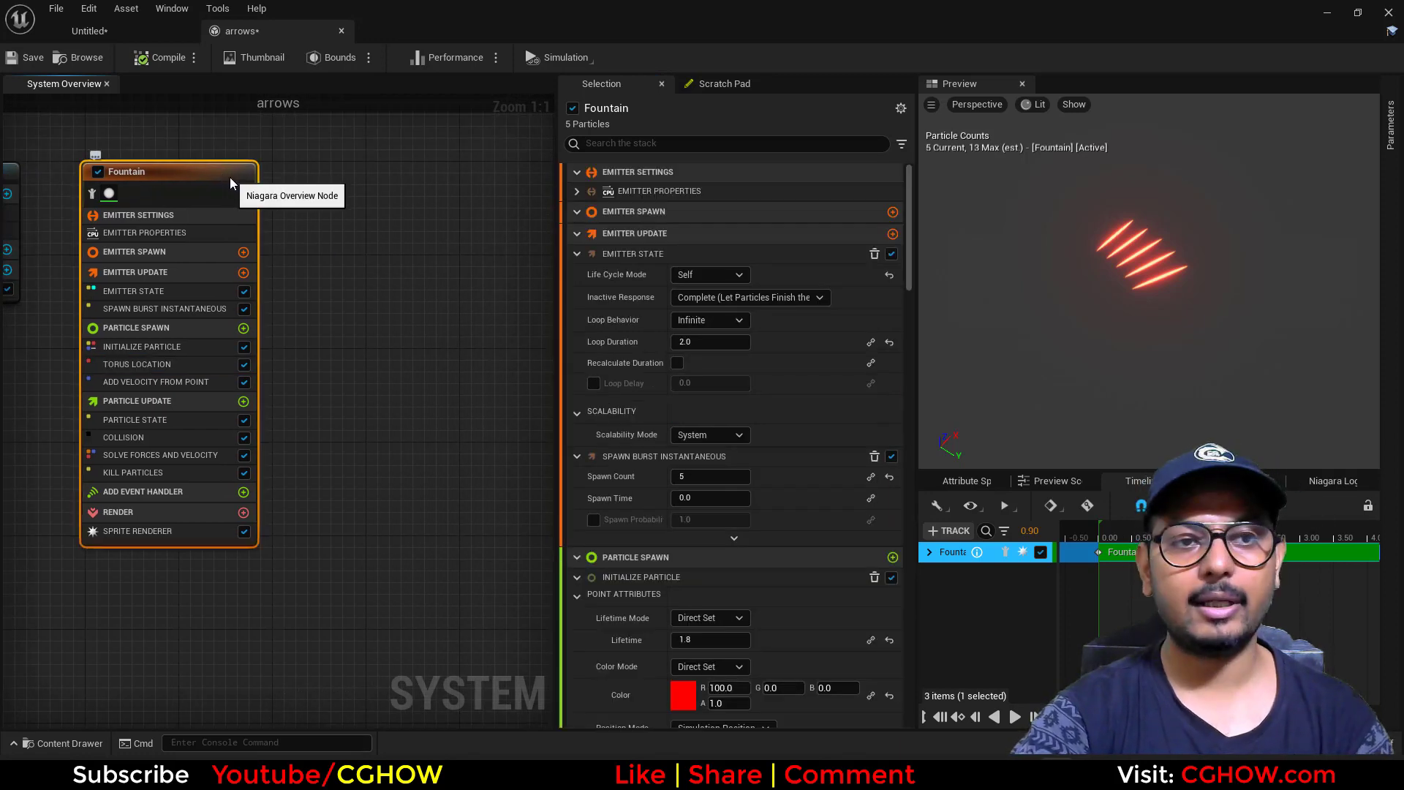
pyautogui.hotkey('ctrl', 'd')
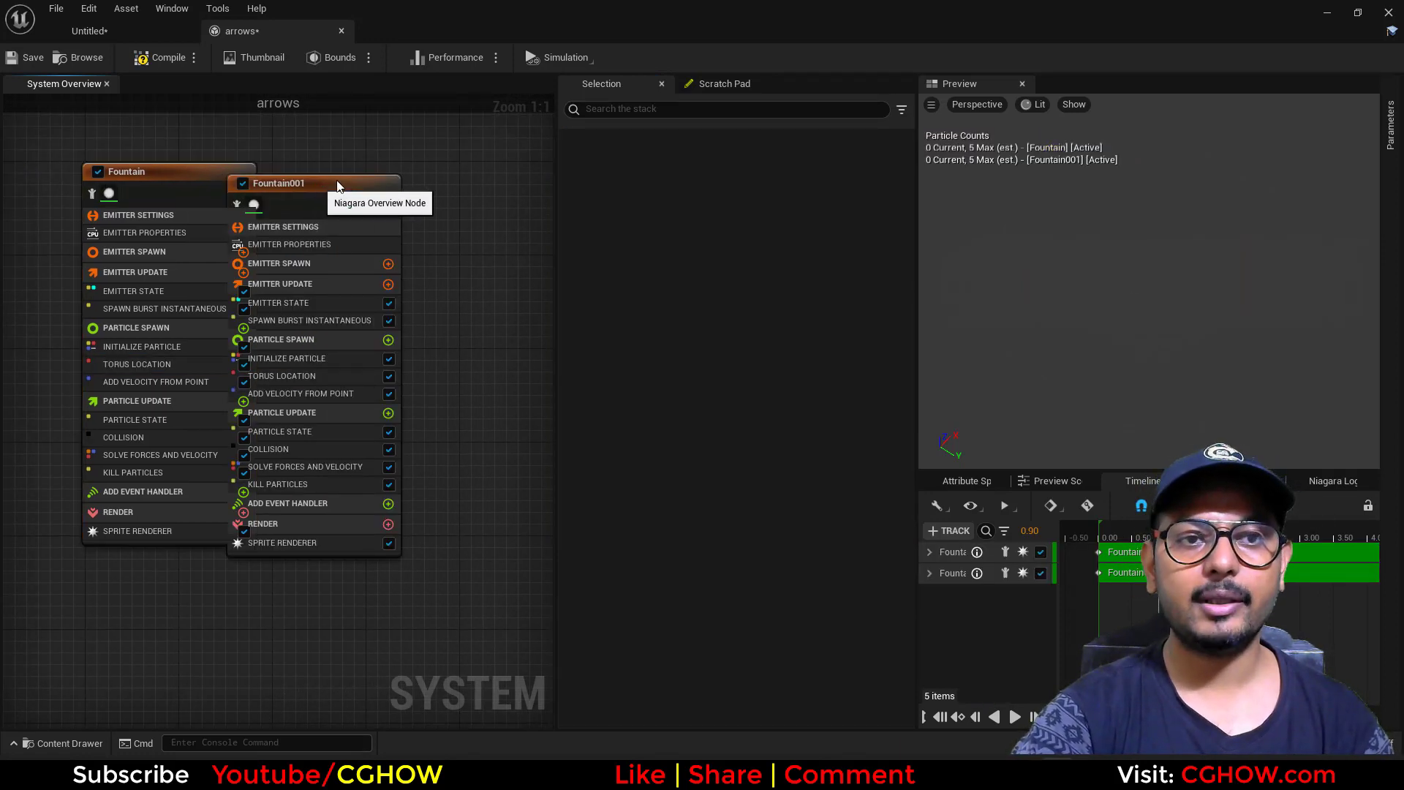
pyautogui.moveTo(336, 186); pyautogui.dragTo(369, 172)
pyautogui.click(345, 346)
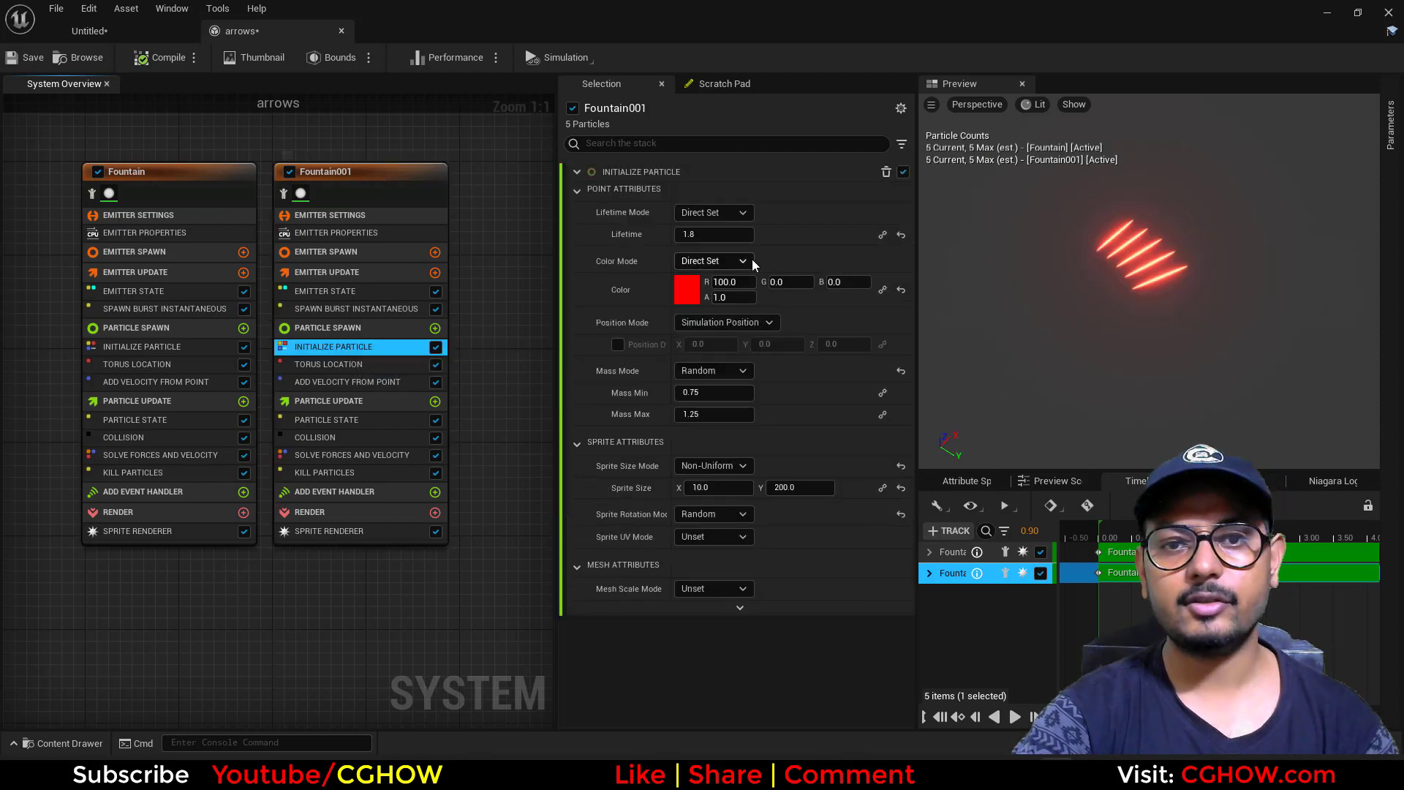
pyautogui.moveTo(736, 283); pyautogui.dragTo(789, 283)
# Enable Torus Axis and the normalized angle in the duplicate emitter's Torus Location, rotating it by about 0.227.
pyautogui.click(340, 364)
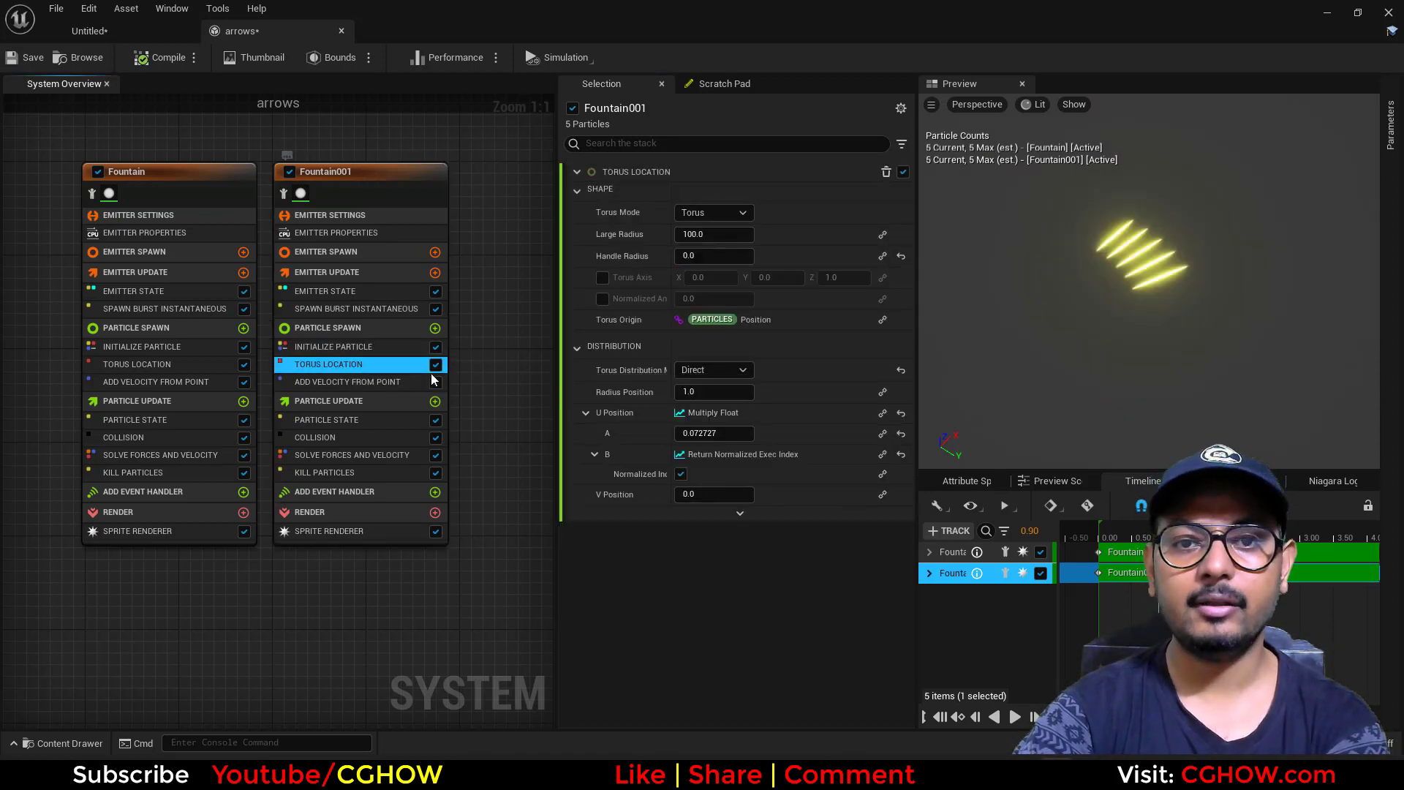
pyautogui.click(602, 278)
pyautogui.click(602, 299)
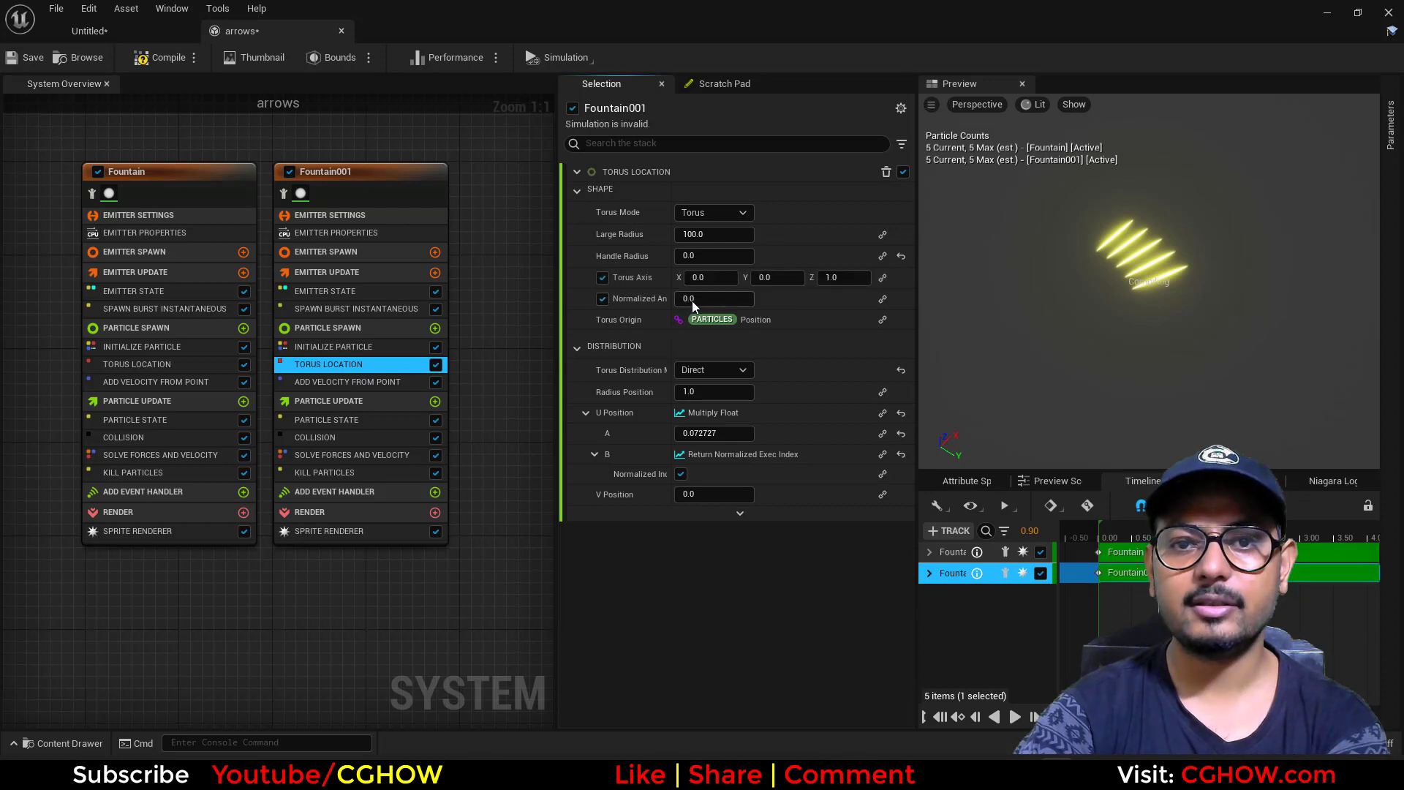
pyautogui.moveTo(689, 298); pyautogui.dragTo(693, 299)
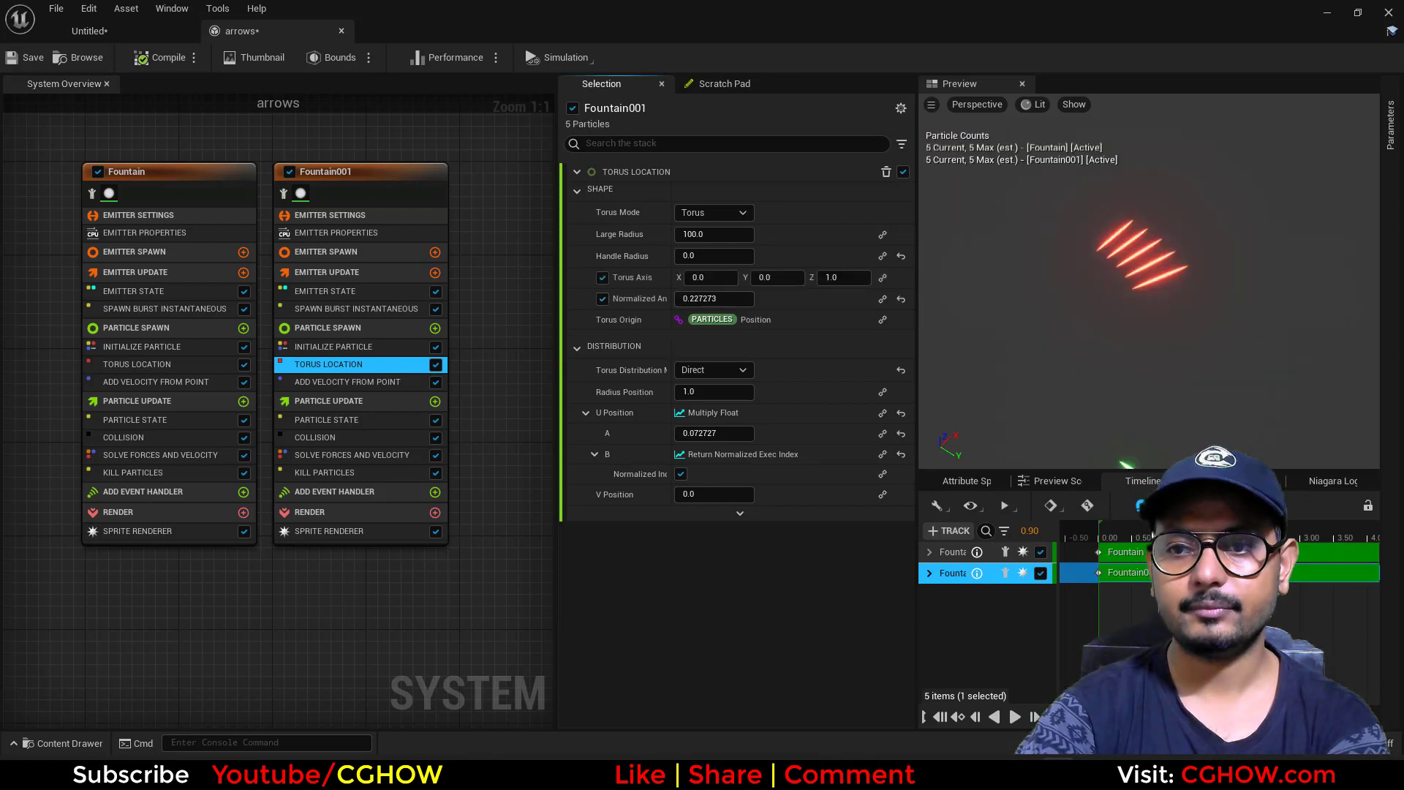
pyautogui.moveTo(1119, 528); pyautogui.dragTo(1108, 529)
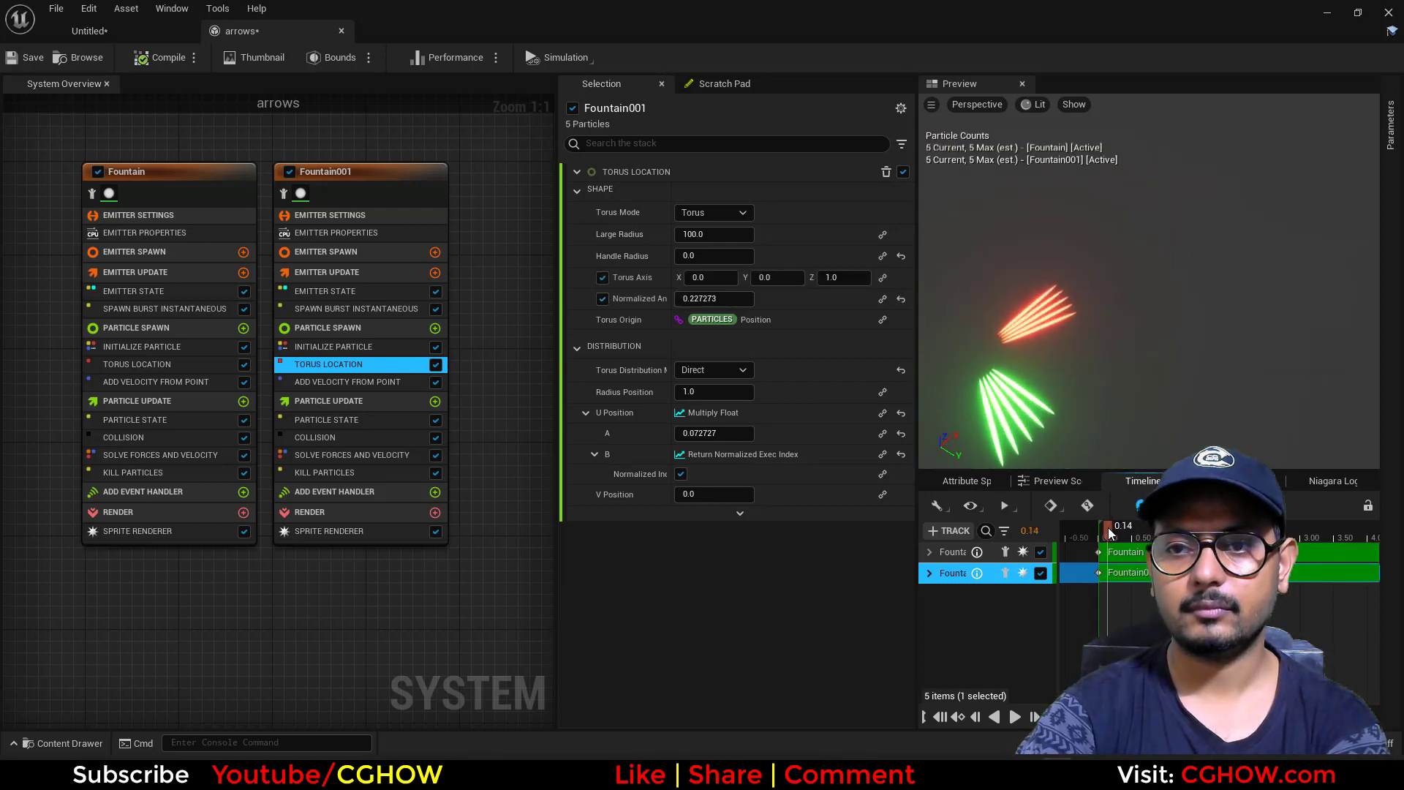
# Set the duplicate emitter's torus normalized angle to 0.1 and compare both arrow volleys along the timeline.
pyautogui.click(727, 300)
pyautogui.write('0.01')
pyautogui.press('Return')
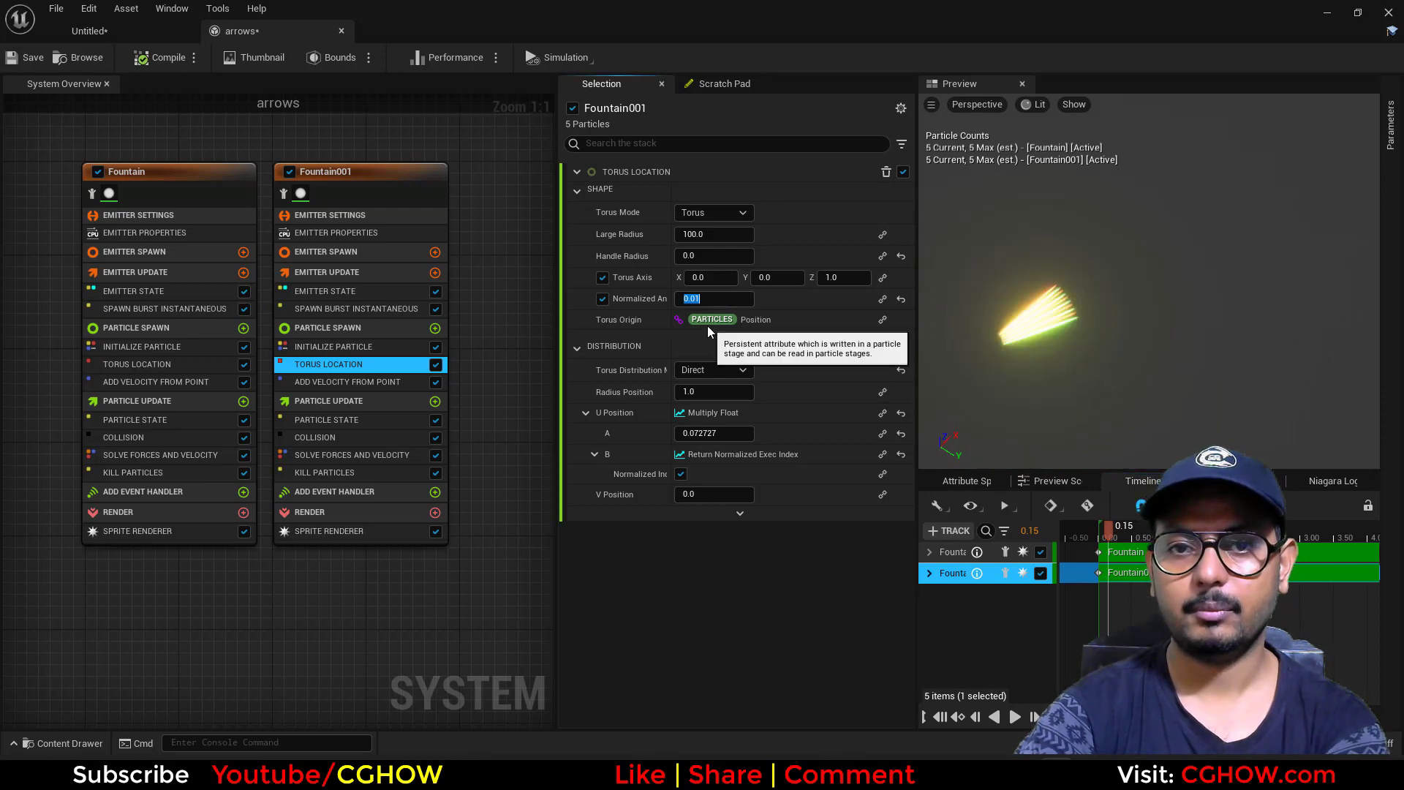
pyautogui.write('0.1')
pyautogui.press('Return')
pyautogui.moveTo(1112, 534); pyautogui.dragTo(1192, 534)
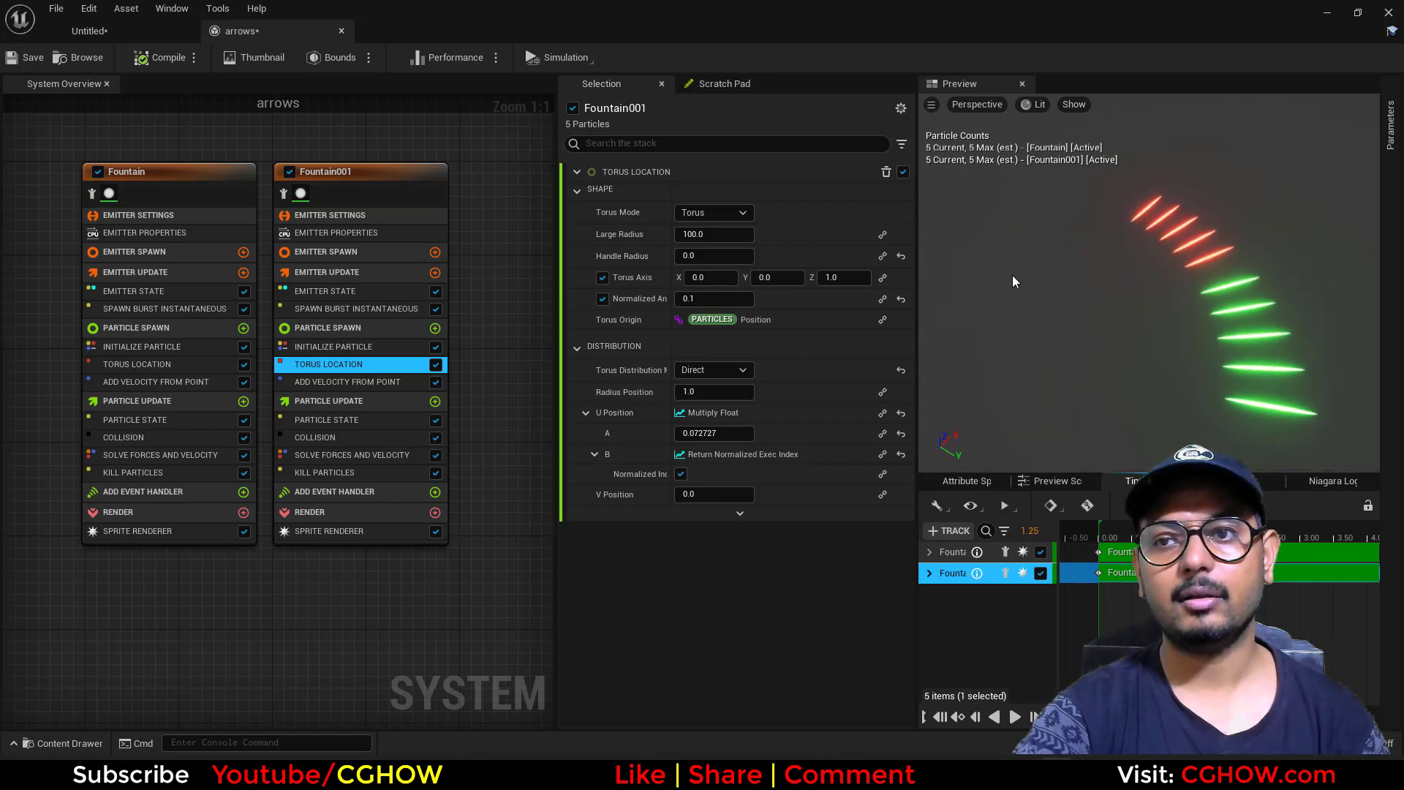
pyautogui.moveTo(1012, 285); pyautogui.dragTo(1057, 336)
pyautogui.moveTo(1177, 528); pyautogui.dragTo(1101, 526)
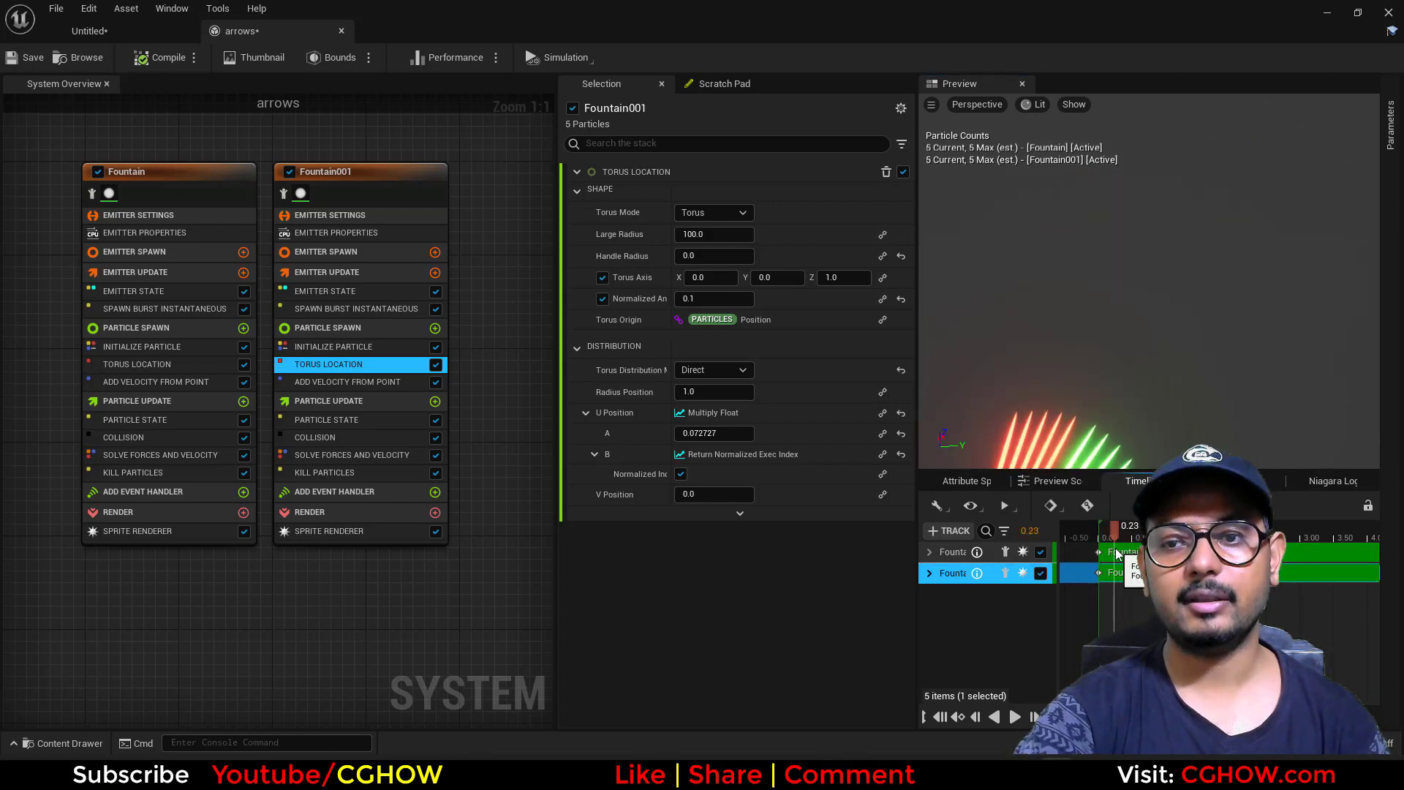
# Delete the duplicated Fountain001 emitter from the arrows system.
pyautogui.click(393, 183)
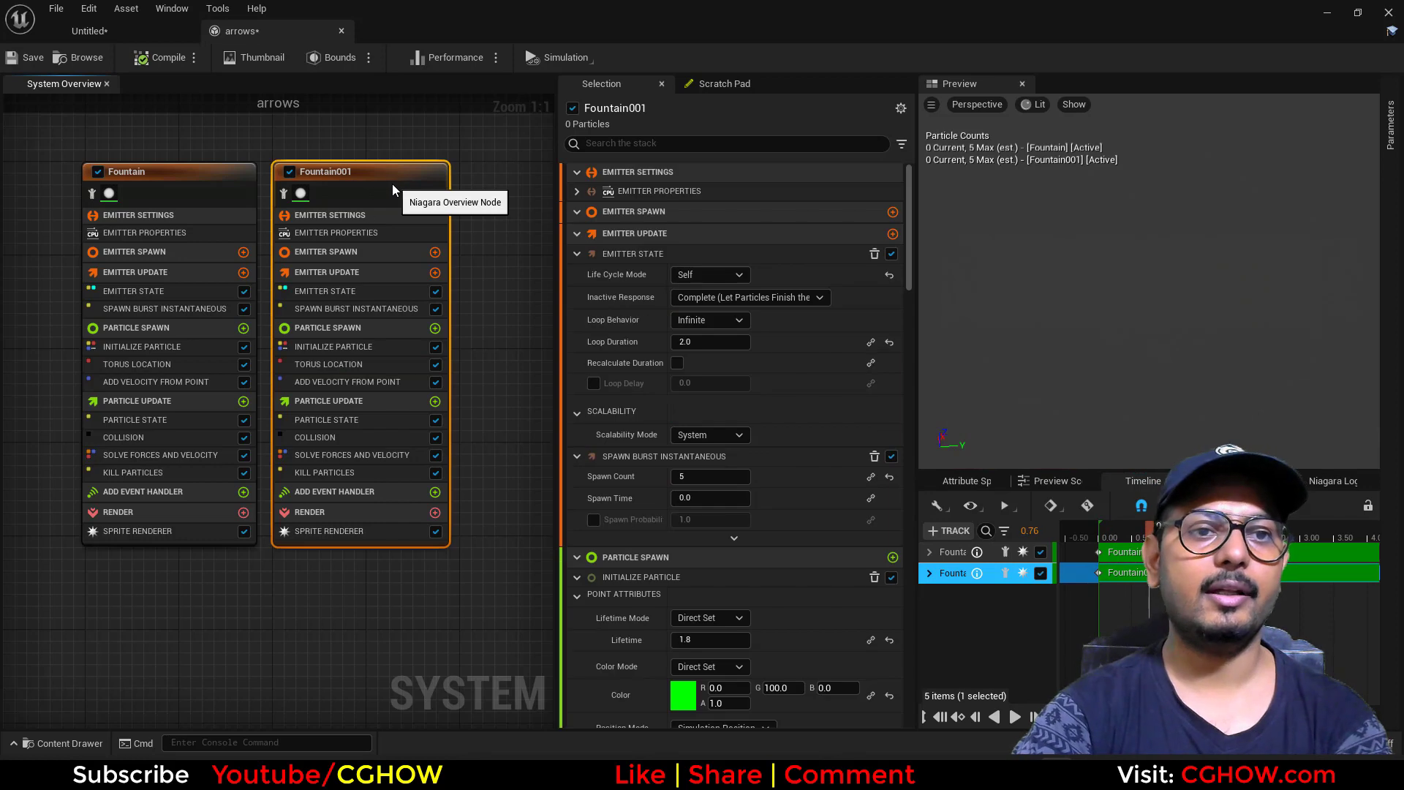
pyautogui.press('Delete')
pyautogui.moveTo(309, 296); pyautogui.dragTo(429, 269, button='right')
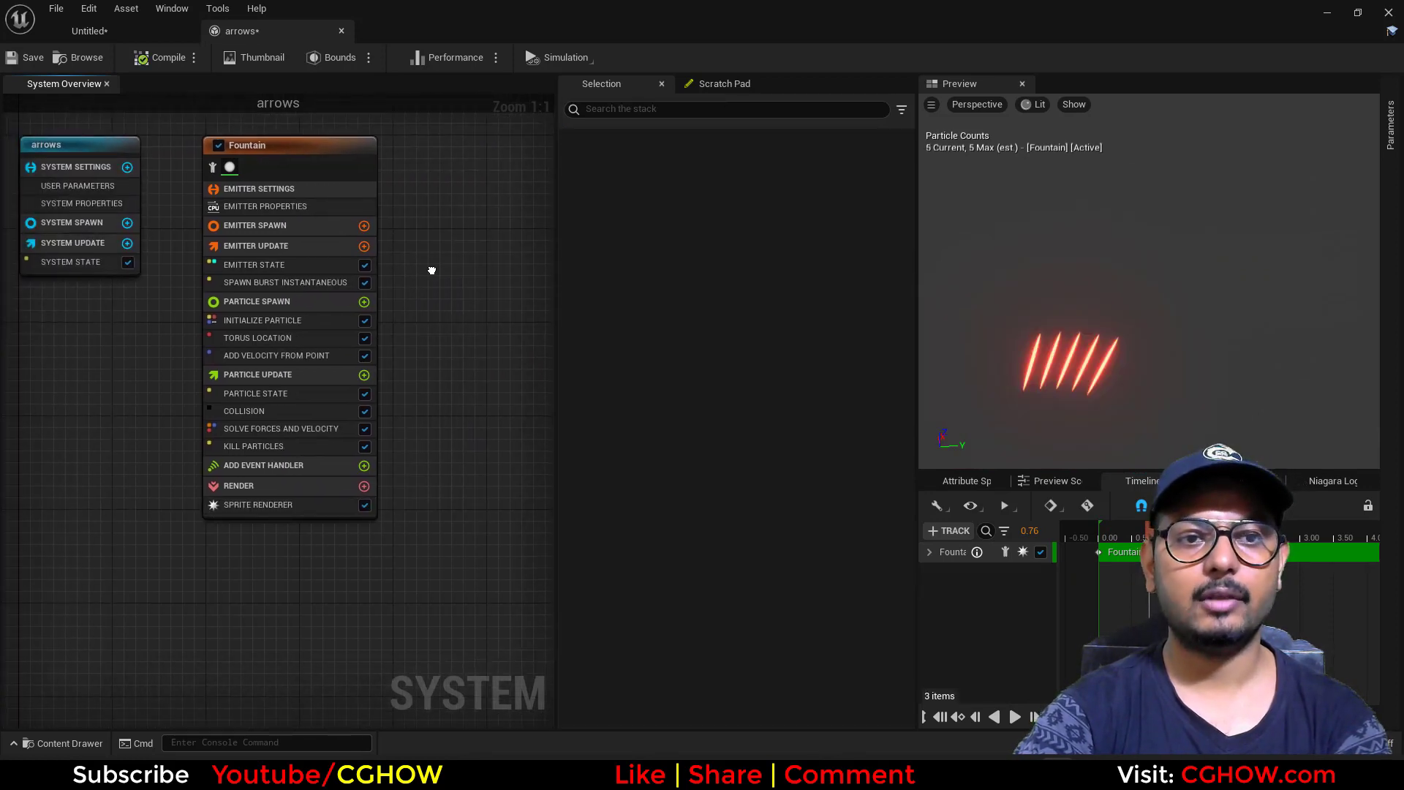
# Duplicate the Spawn Burst Instantaneous module in the Fountain emitter and set the copy's Spawn Group to 1.
pyautogui.click(285, 282)
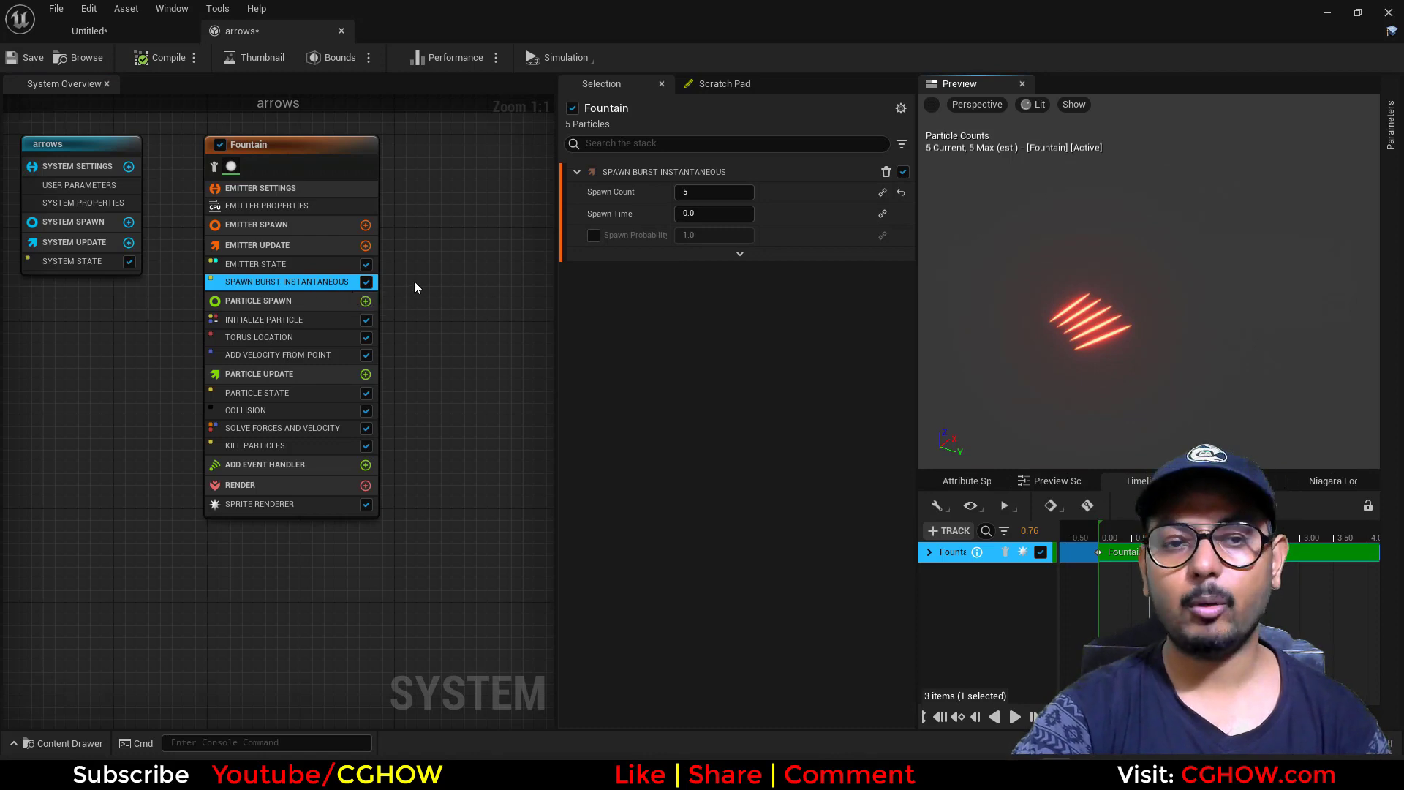
pyautogui.click(690, 191)
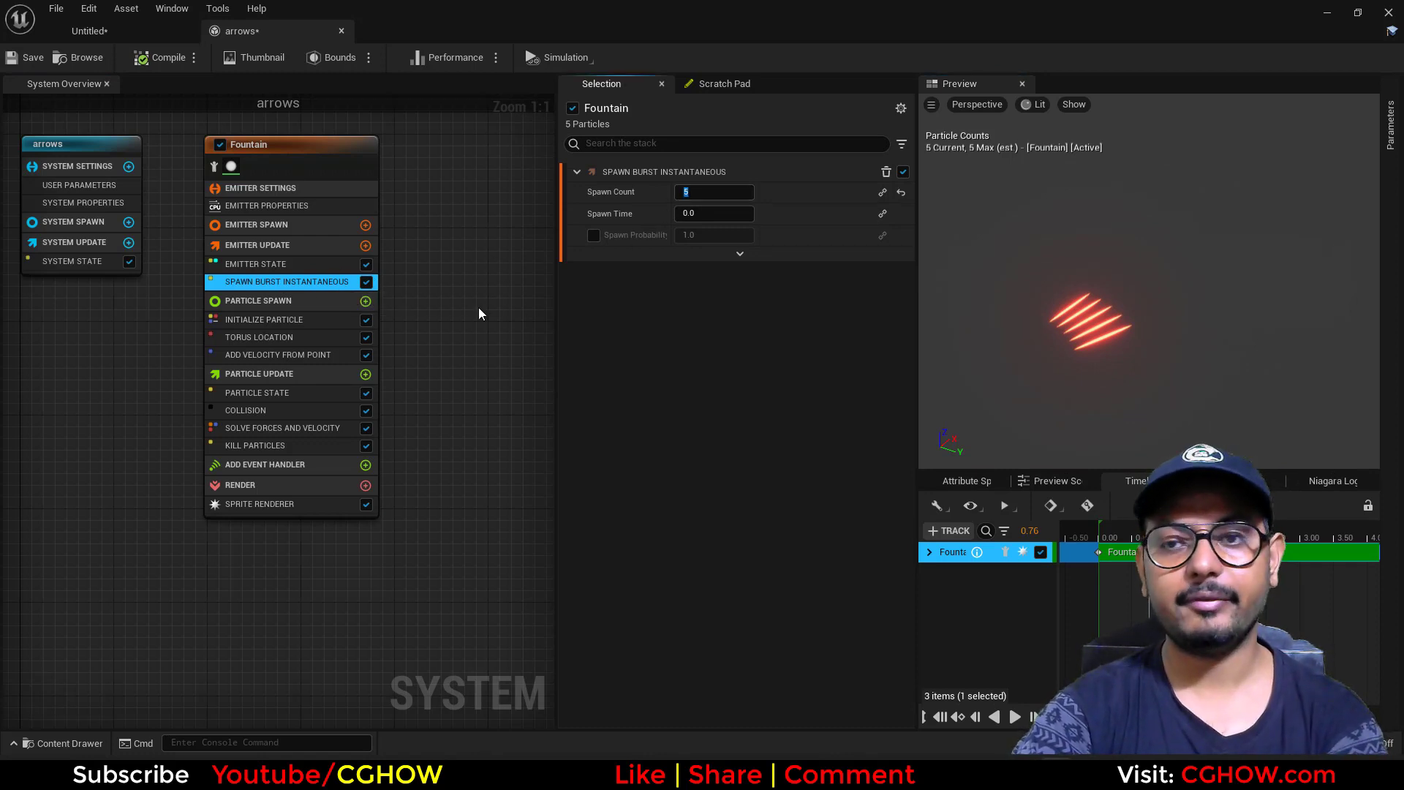
pyautogui.click(298, 282)
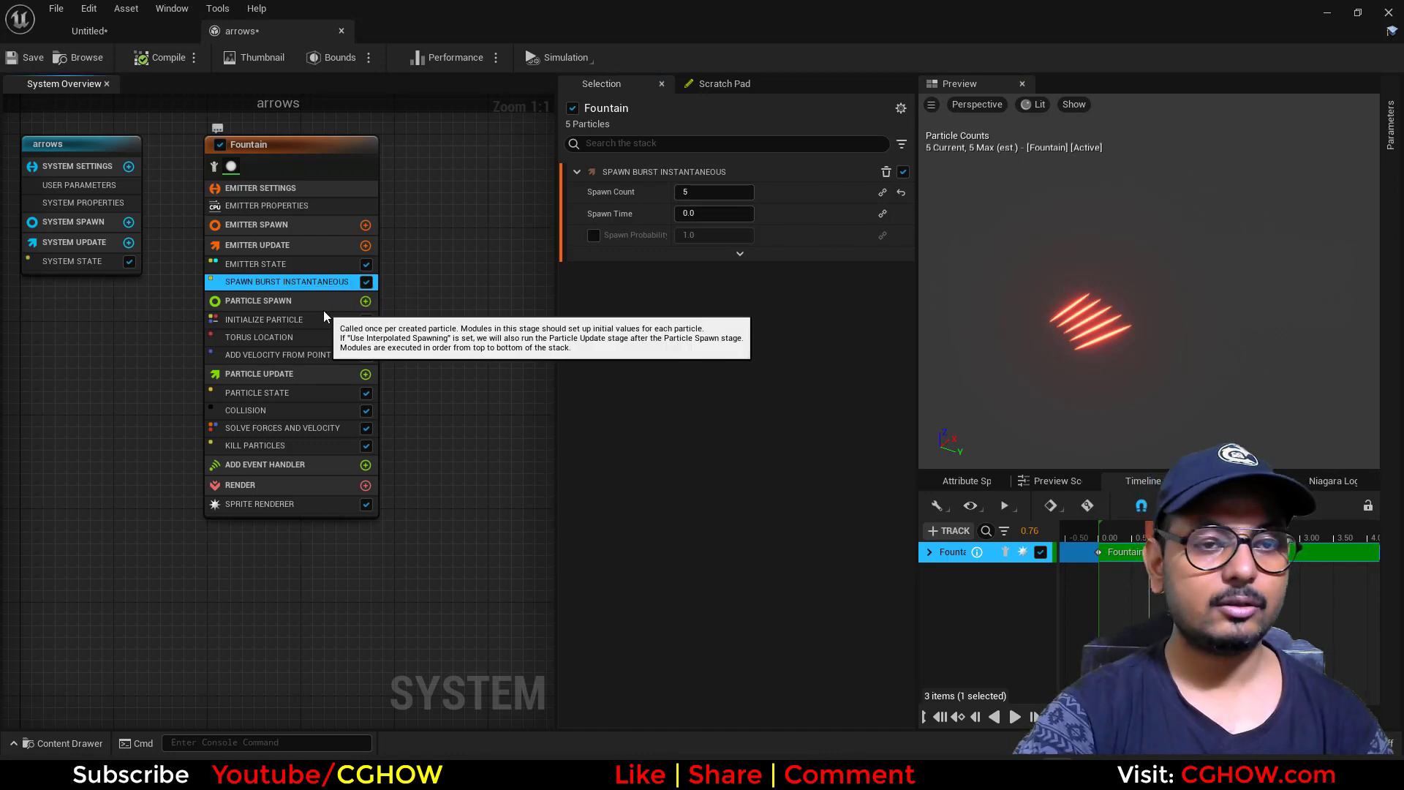
pyautogui.hotkey('ctrl', 'd')
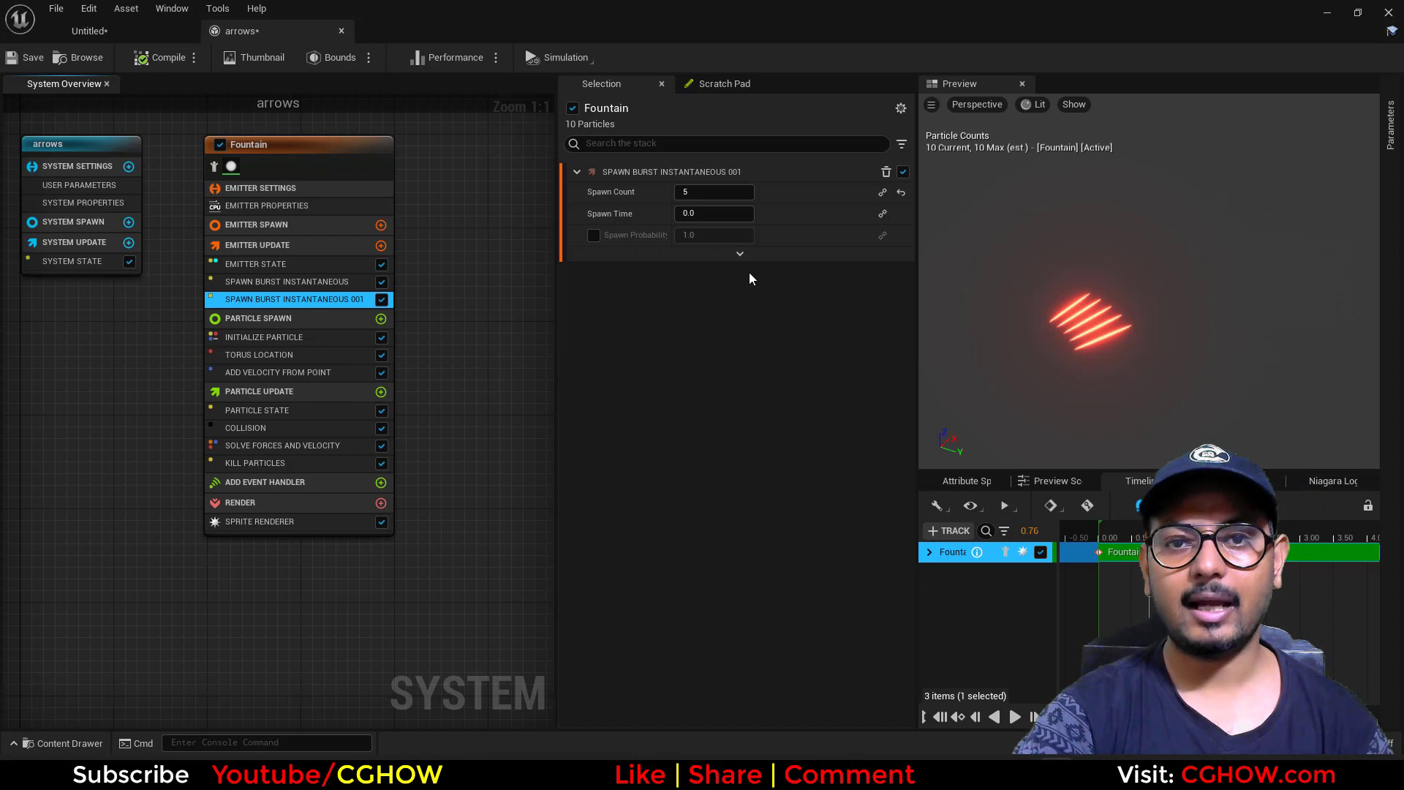
pyautogui.click(739, 255)
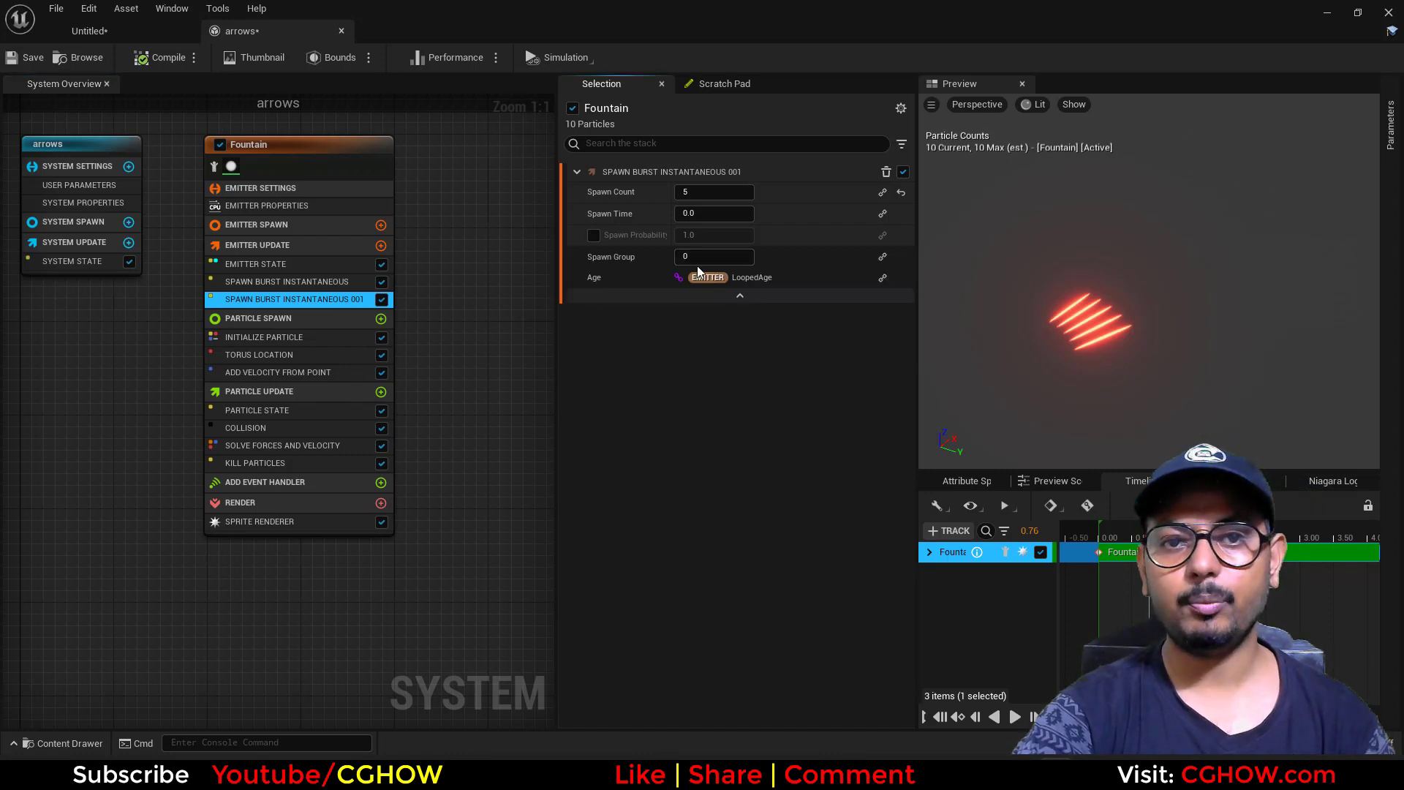
pyautogui.click(288, 281)
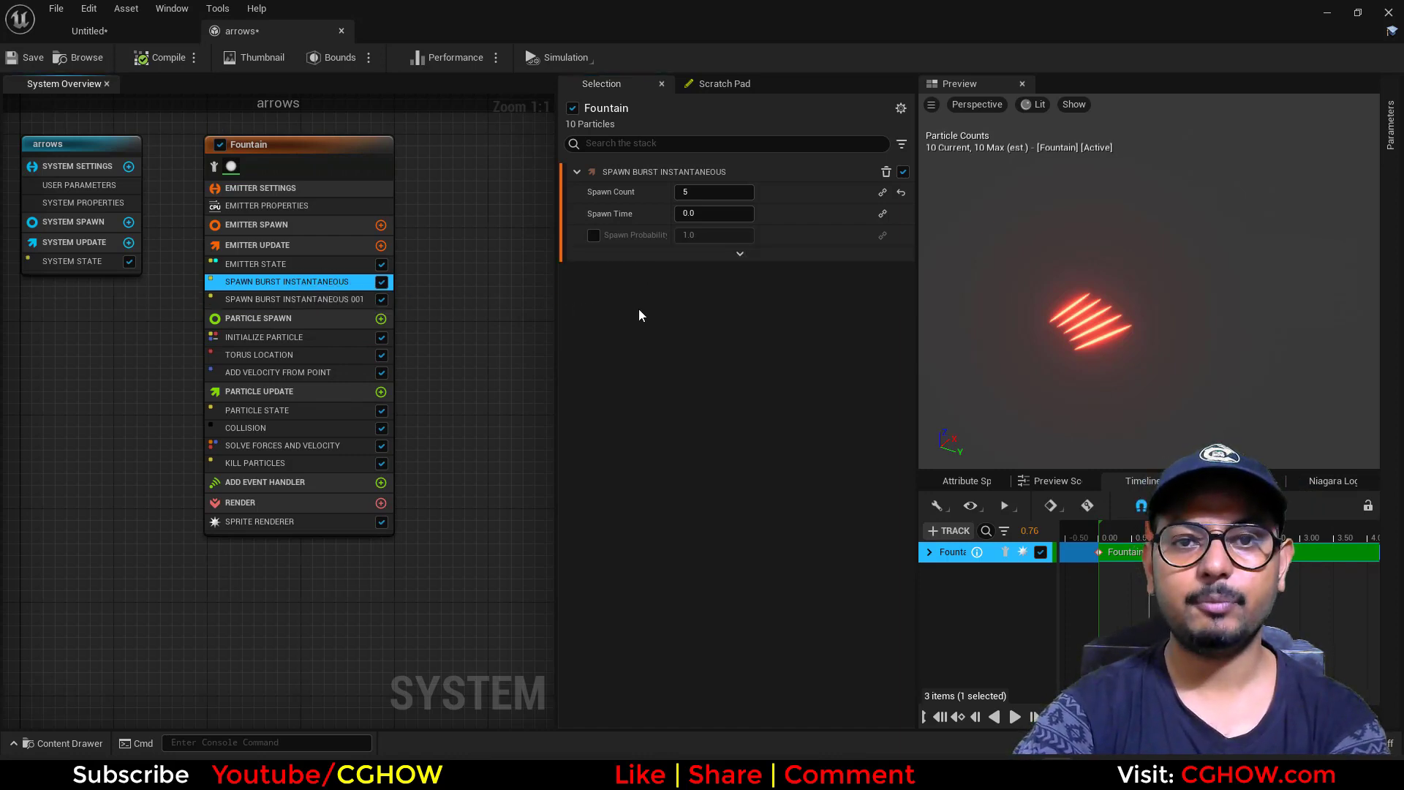
pyautogui.click(739, 254)
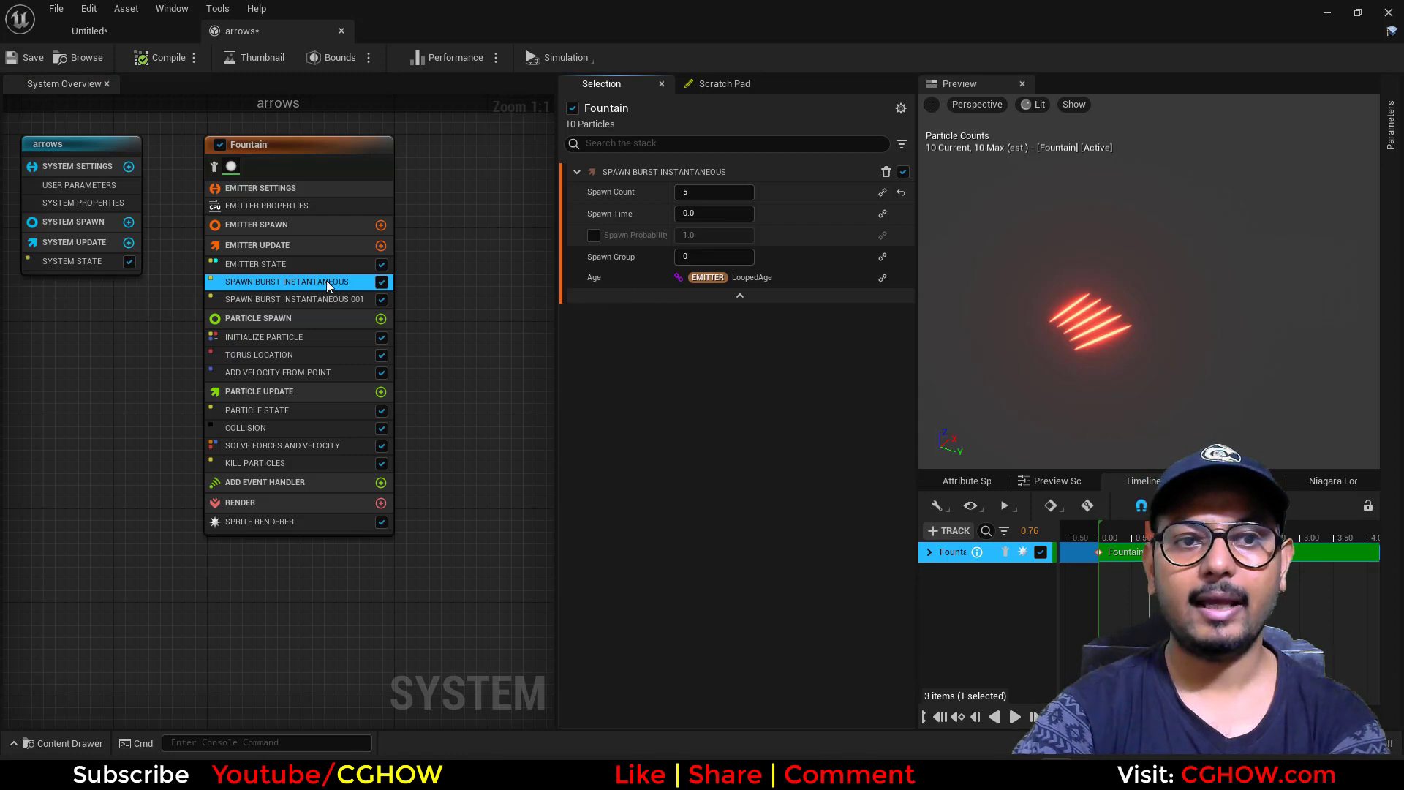
pyautogui.click(307, 301)
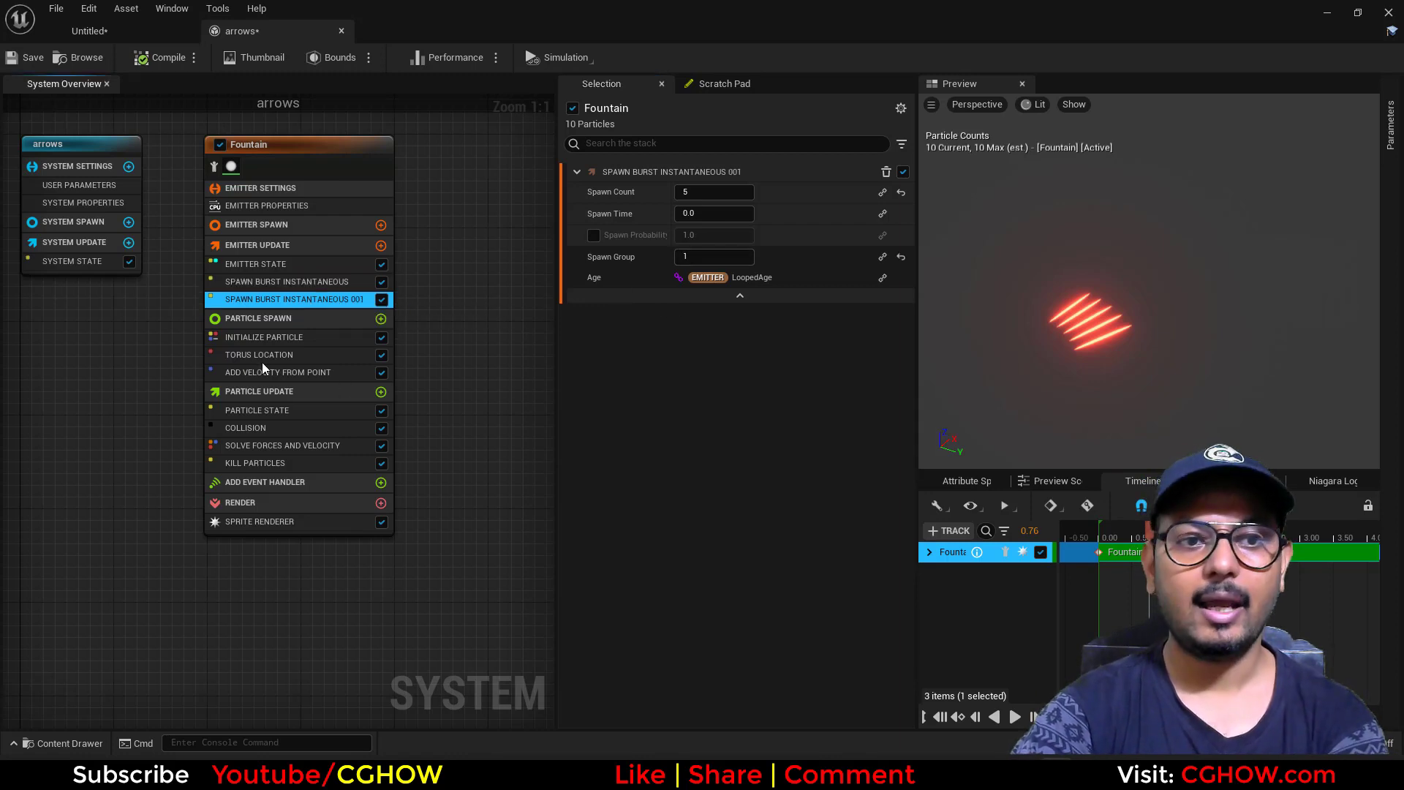
# Duplicate the Torus Location module and limit the copy to particles of spawn group 1 with its Spawn Group Mask.
pyautogui.click(234, 352)
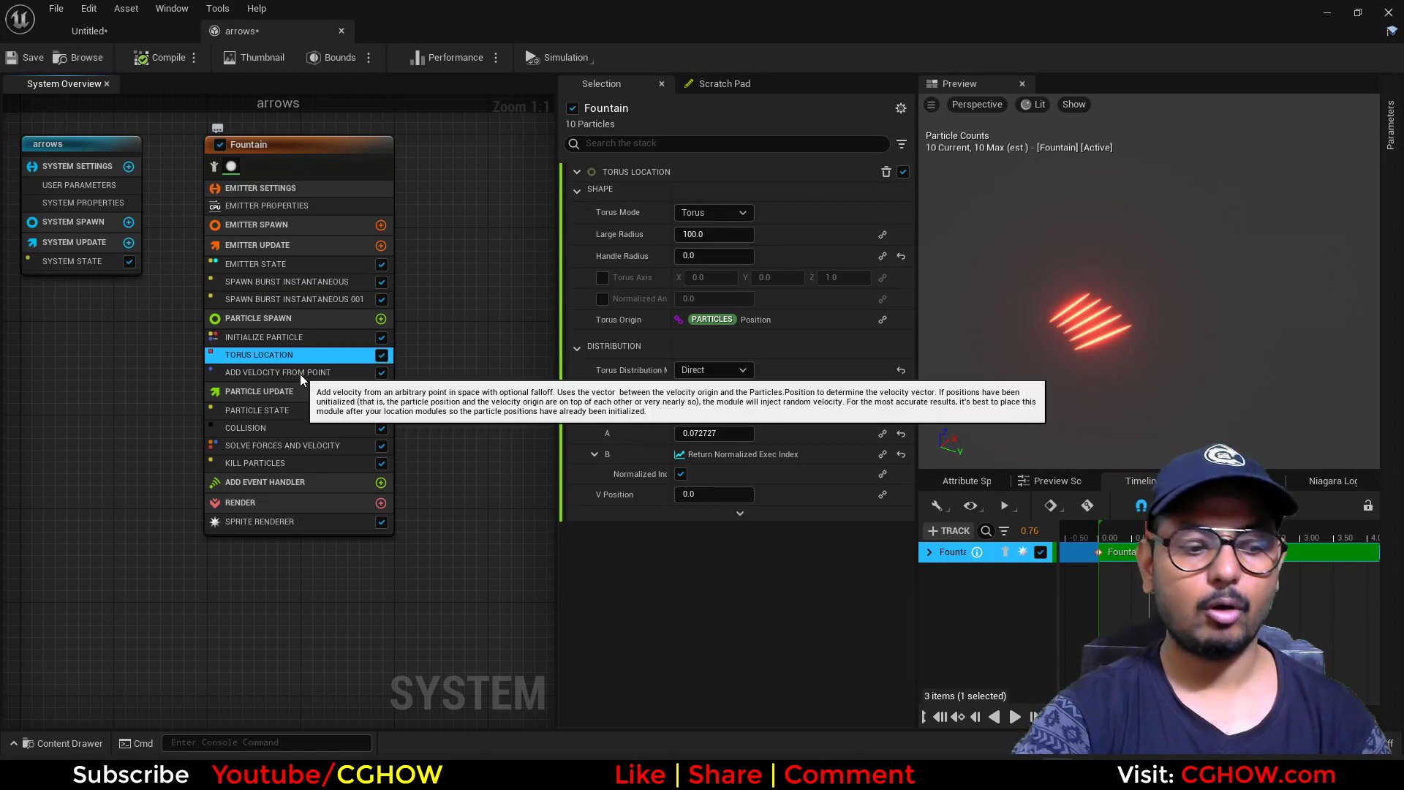
pyautogui.hotkey('ctrl', 'd')
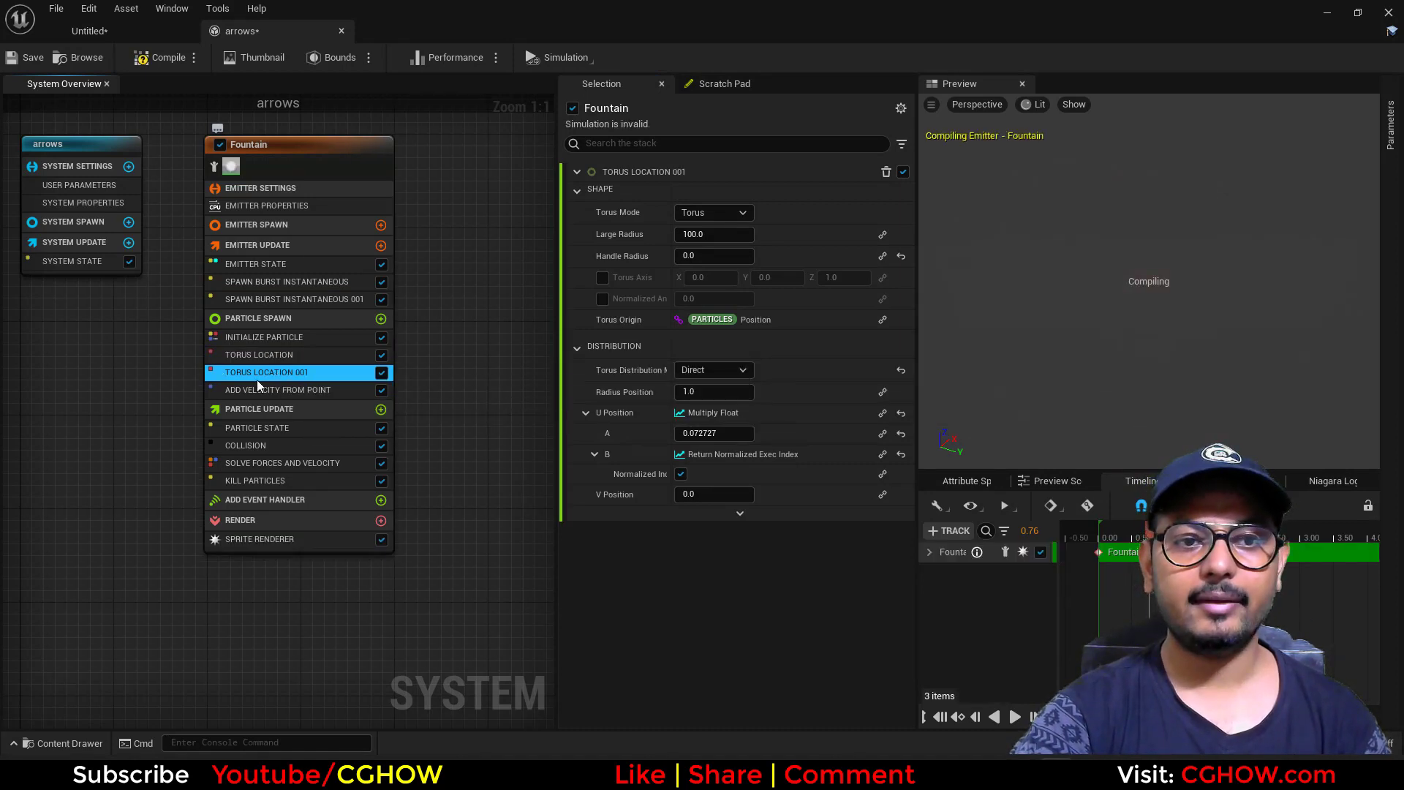
pyautogui.click(739, 514)
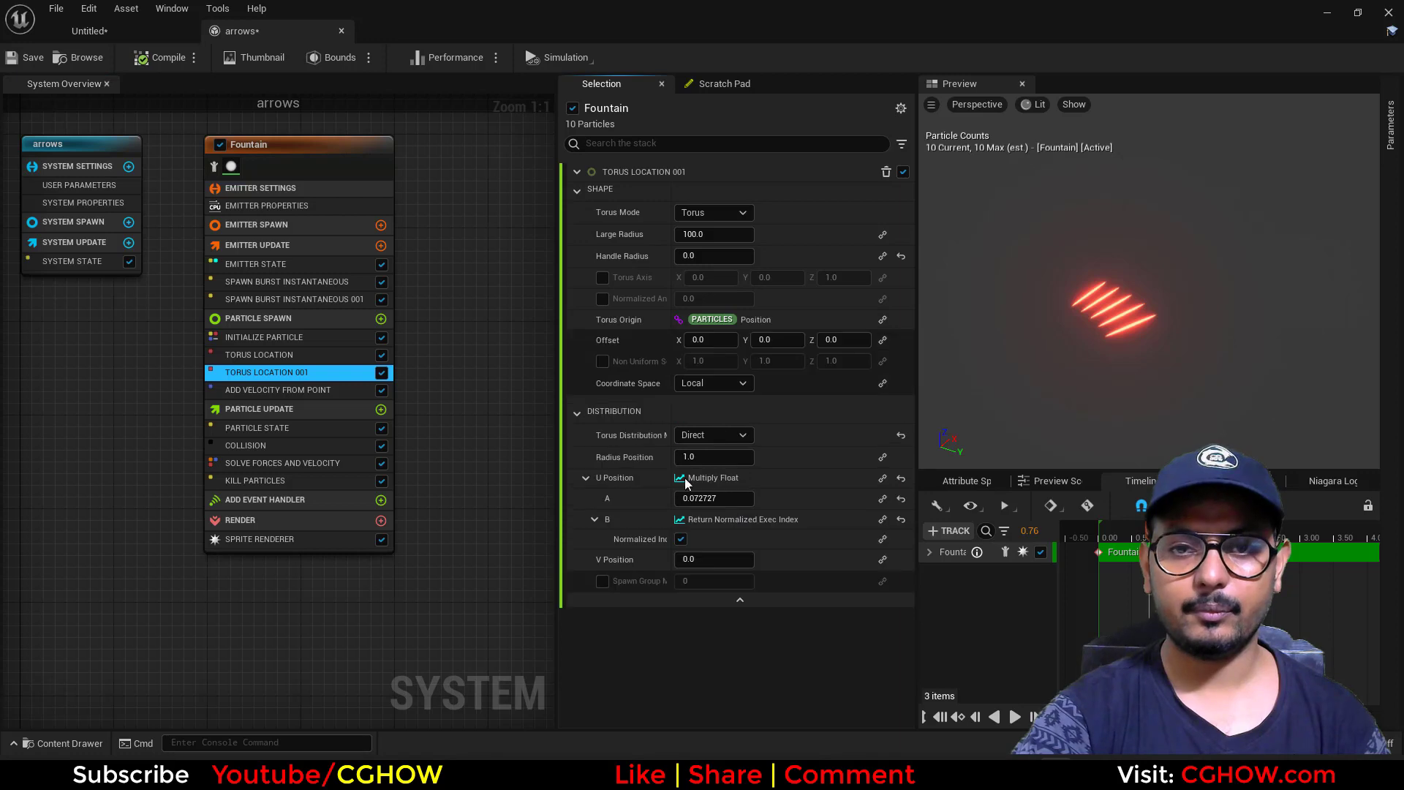
pyautogui.click(601, 580)
pyautogui.click(722, 583)
pyautogui.write('1')
pyautogui.press('Return')
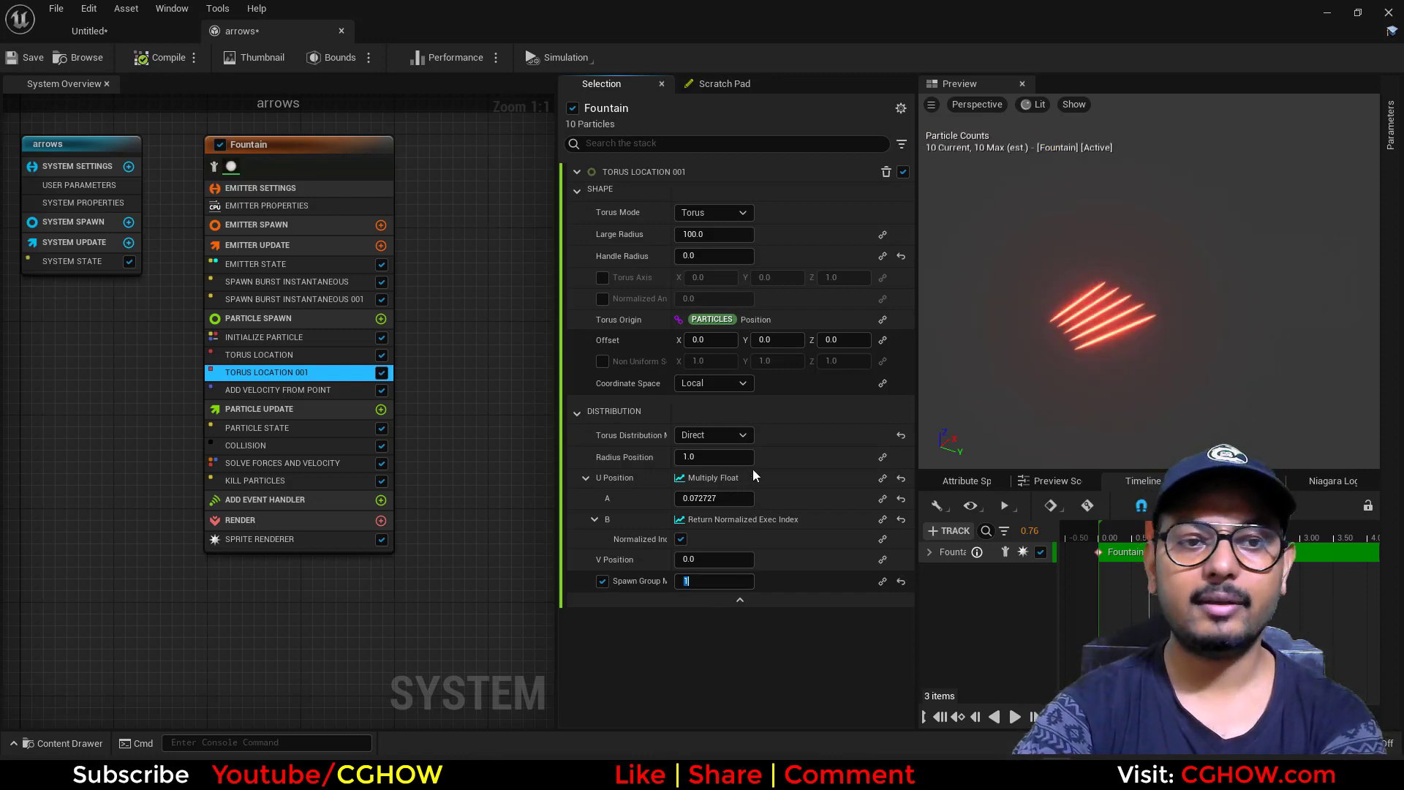
# Enable Torus Axis and the normalized angle in Torus Location 001 and set the angle to 0.354545.
pyautogui.moveTo(1101, 530)
pyautogui.mouseDown()
pyautogui.moveTo(1129, 531)
pyautogui.moveTo(1116, 534)
pyautogui.mouseUp()
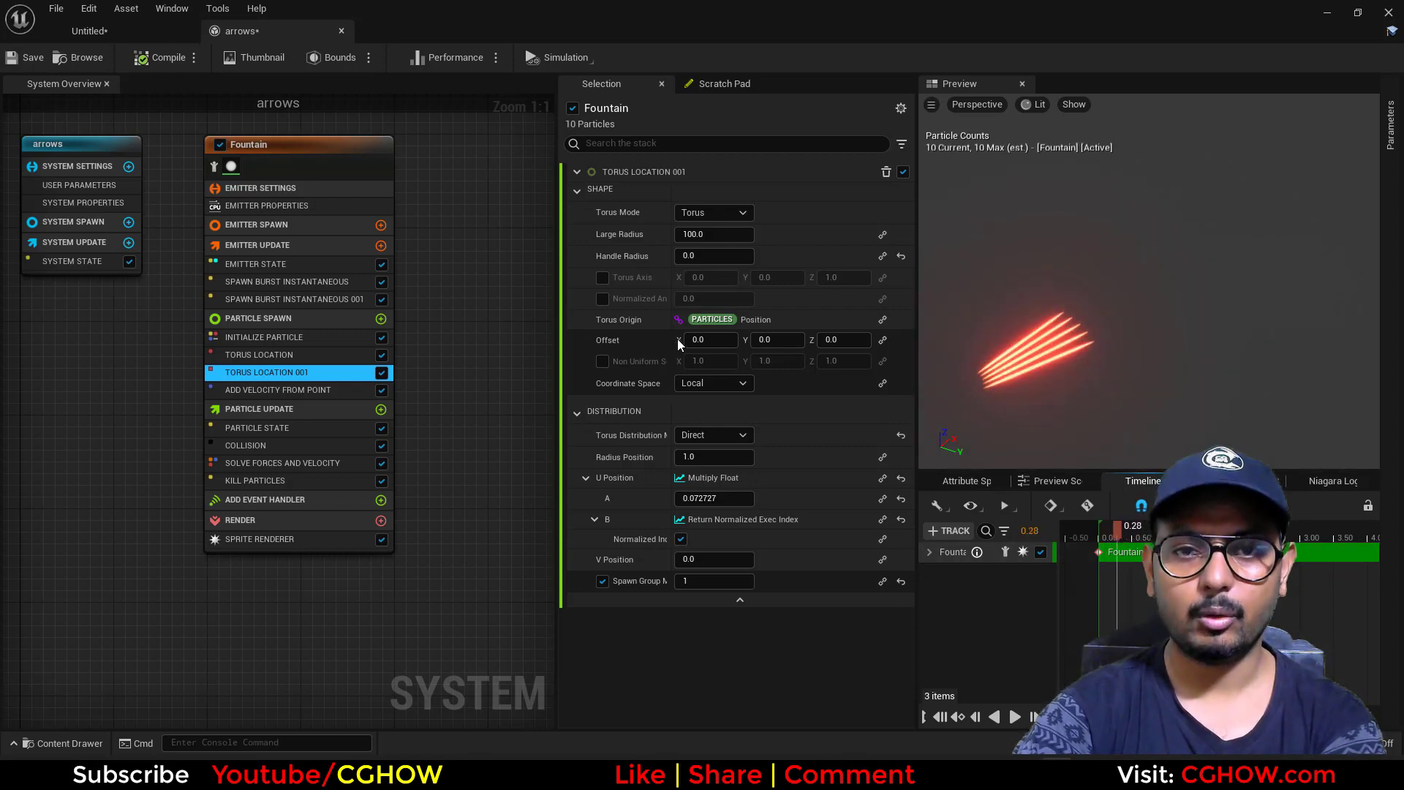
pyautogui.click(604, 299)
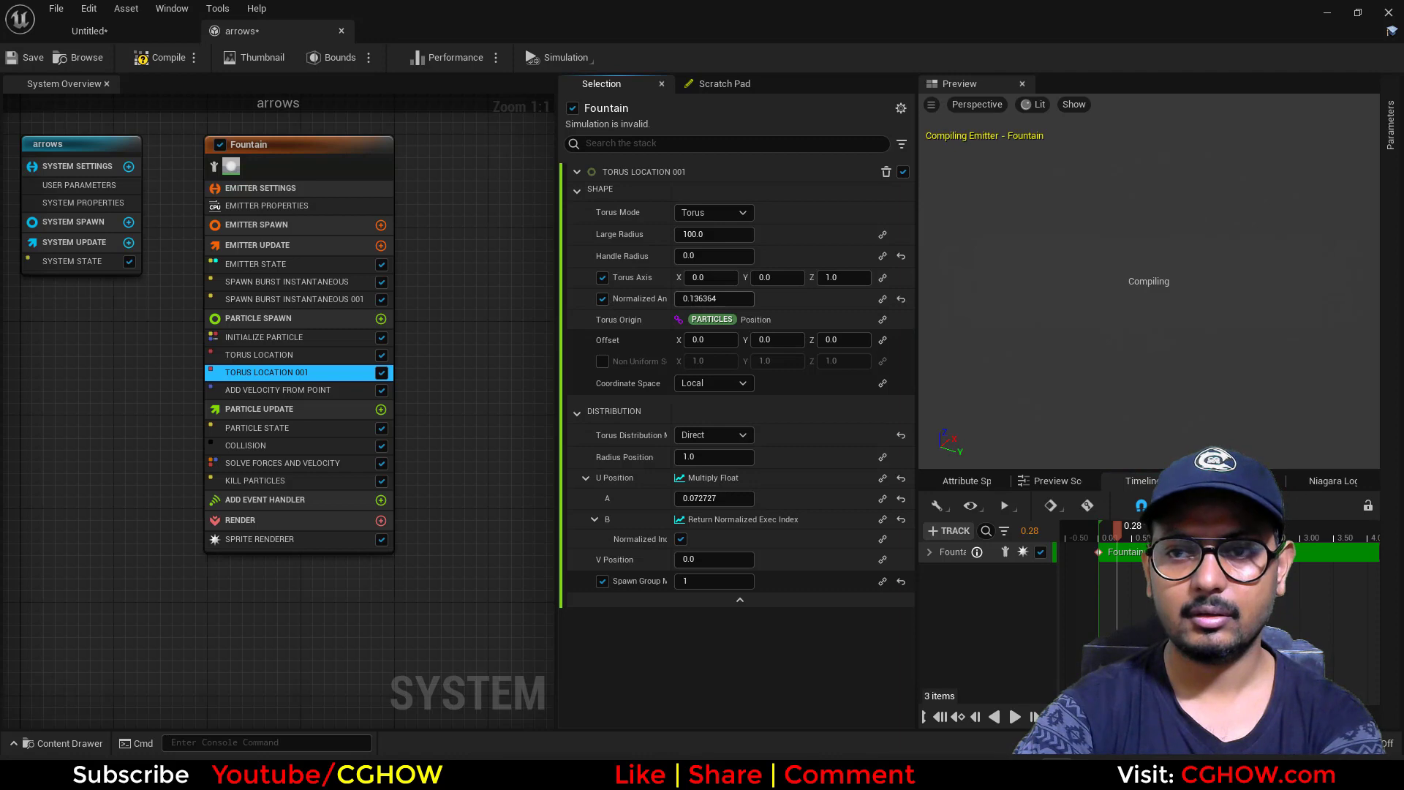
pyautogui.moveTo(700, 298); pyautogui.dragTo(703, 298)
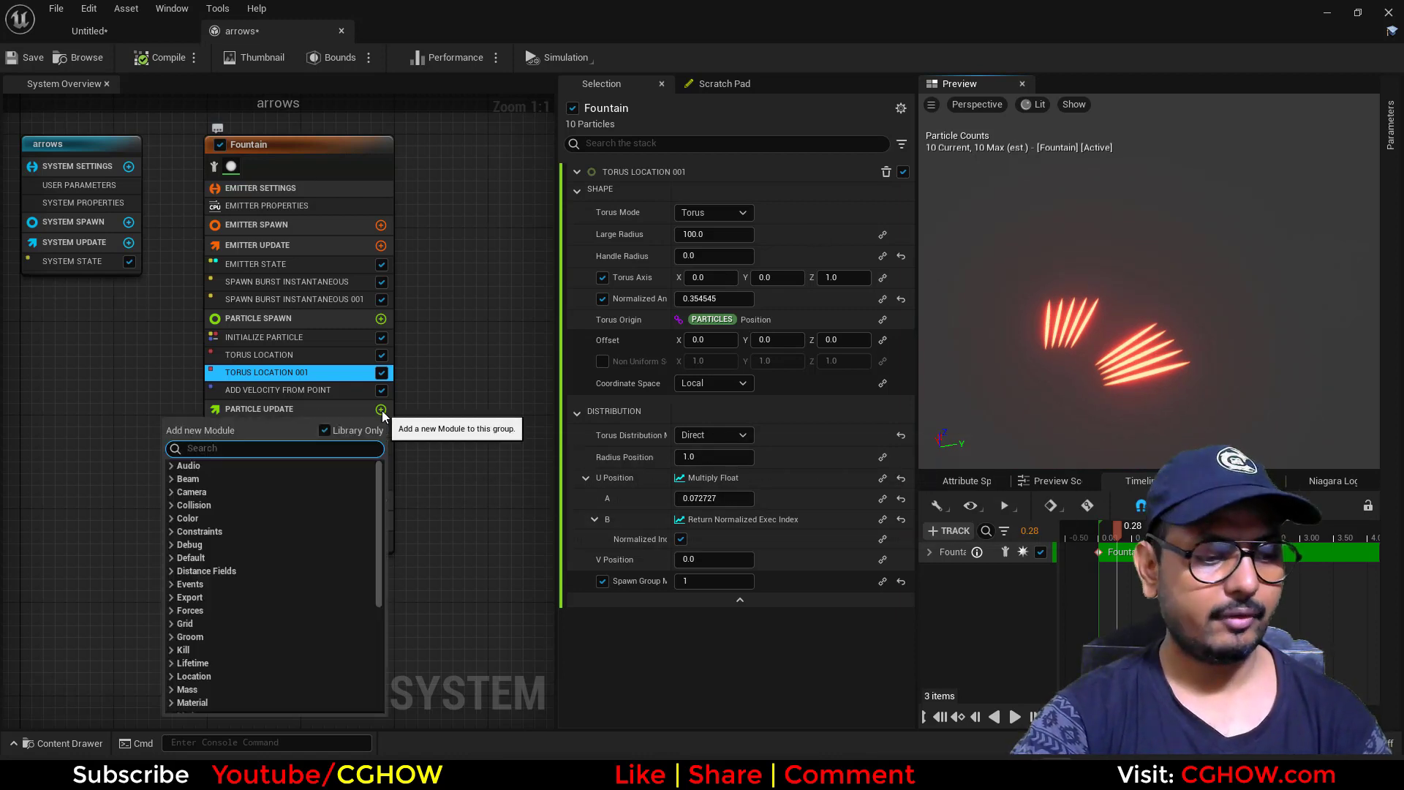
# Add a Color module to Particle Update and place it between Particle State and Collision.
pyautogui.write('color')
pyautogui.click(206, 484)
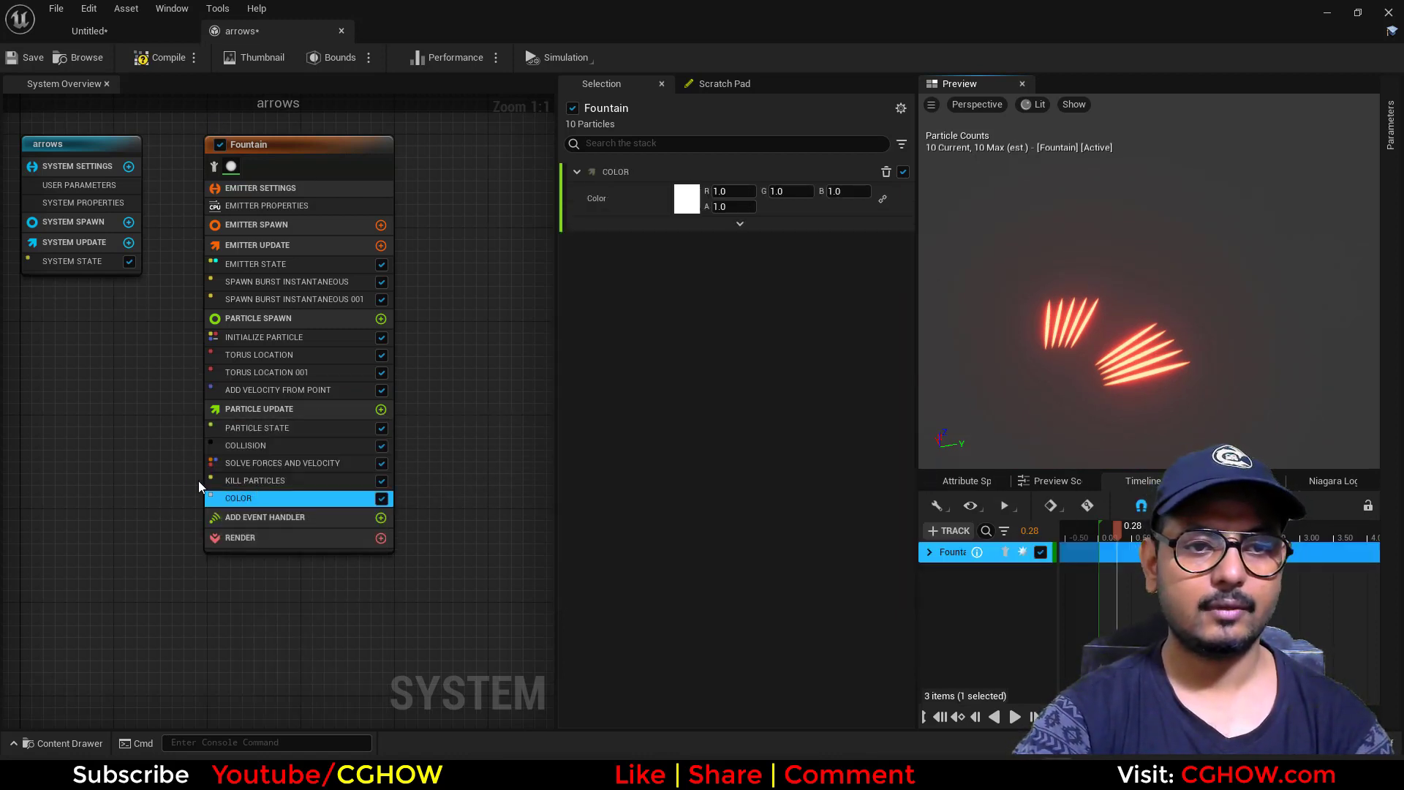
pyautogui.moveTo(266, 493); pyautogui.dragTo(281, 443)
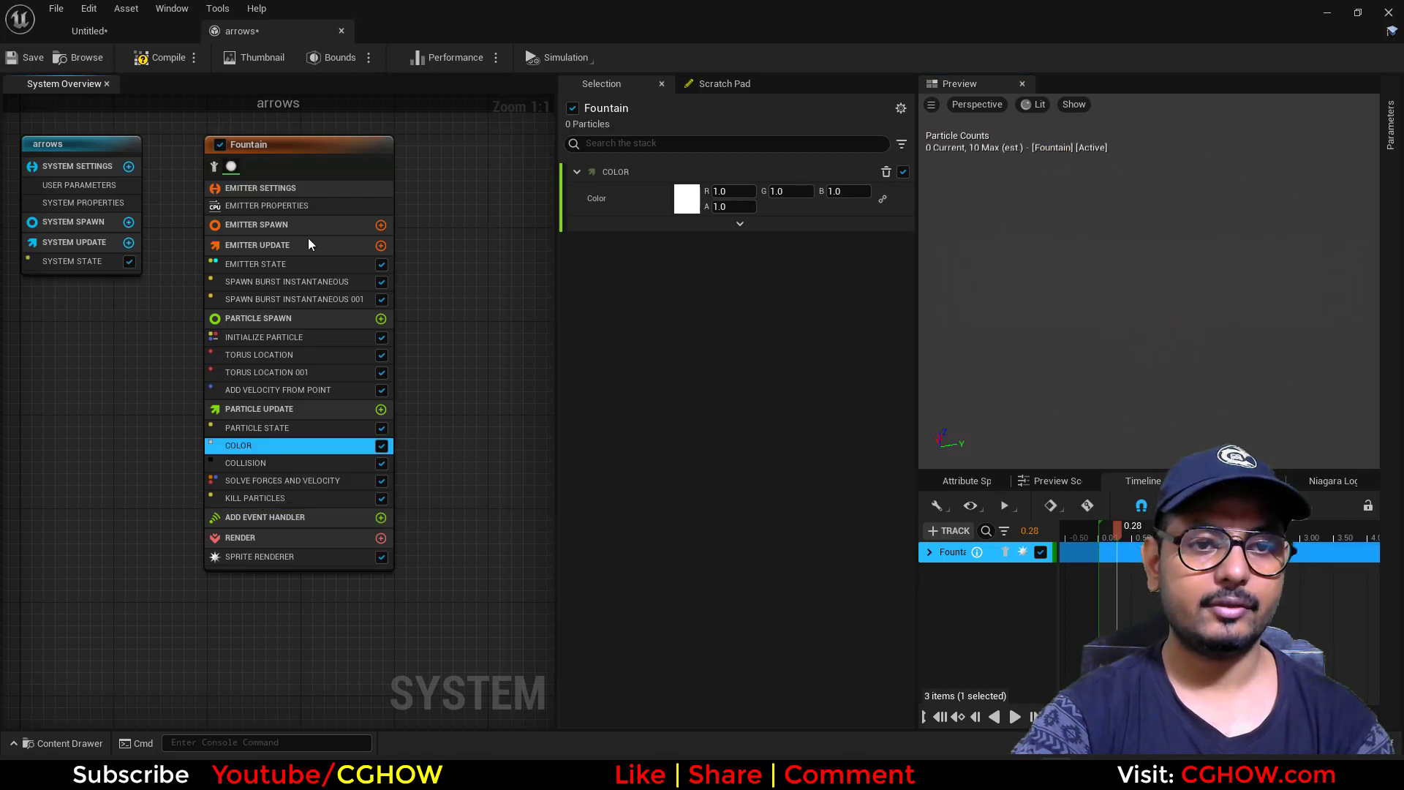
# Set the Initialize Particle color to white with R, G and B at 1.0.
pyautogui.click(279, 339)
pyautogui.click(731, 281)
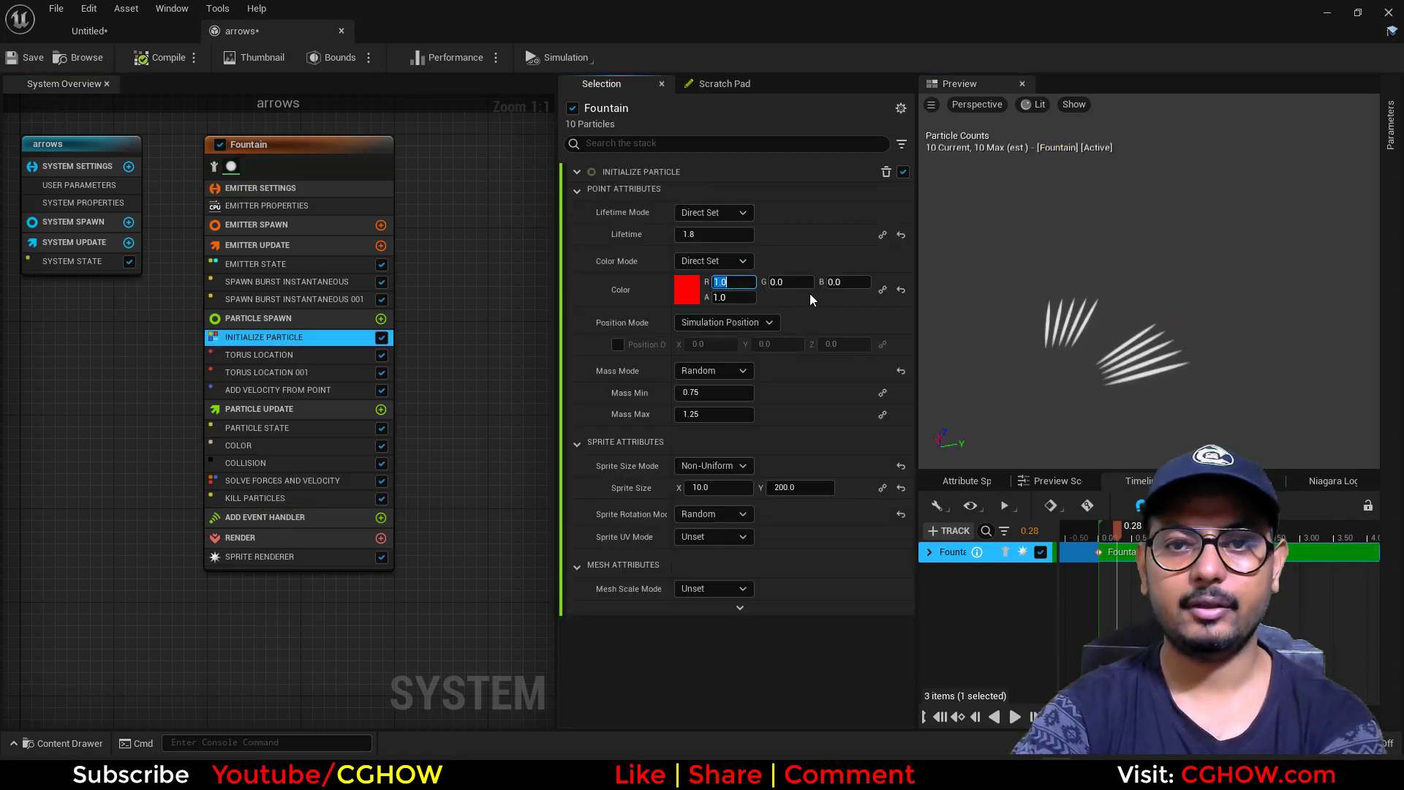
pyautogui.press('Tab')
pyautogui.write('1')
pyautogui.press('Return')
pyautogui.press('Tab')
pyautogui.write('1')
pyautogui.press('Return')
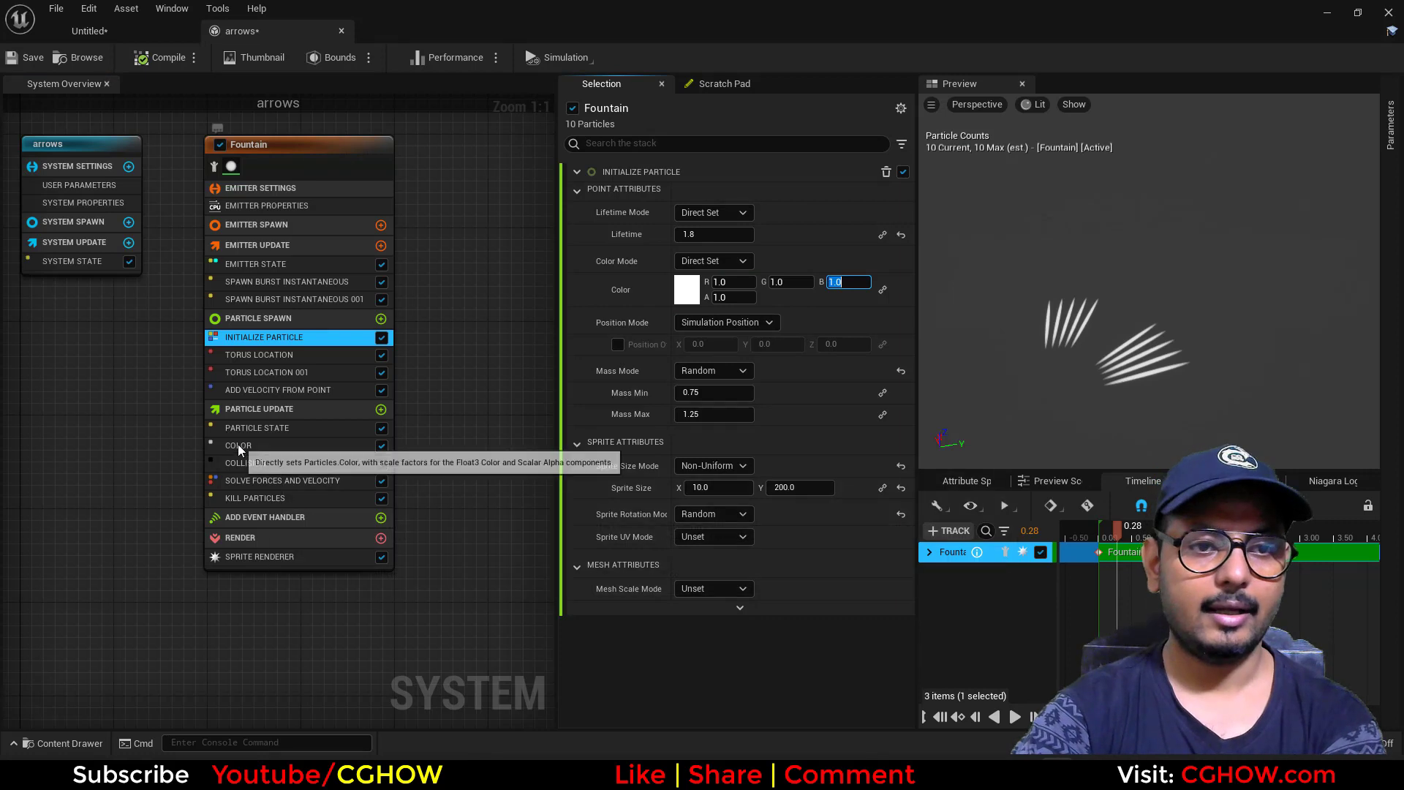
# Drive the color of the Color module in Particle Update with the Lerp Linear Colors dynamic input.
pyautogui.click(239, 445)
pyautogui.click(881, 200)
pyautogui.write('lerp')
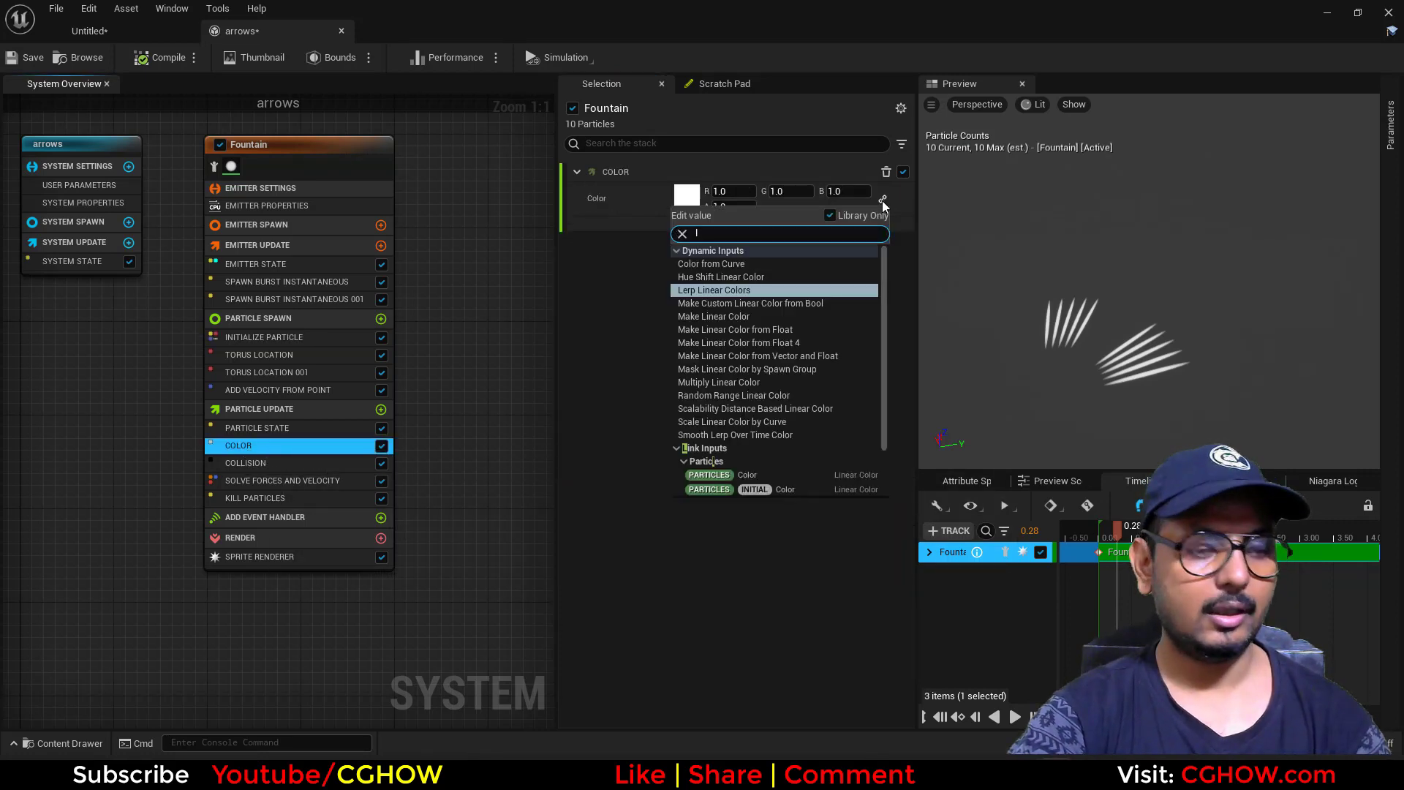
pyautogui.click(743, 263)
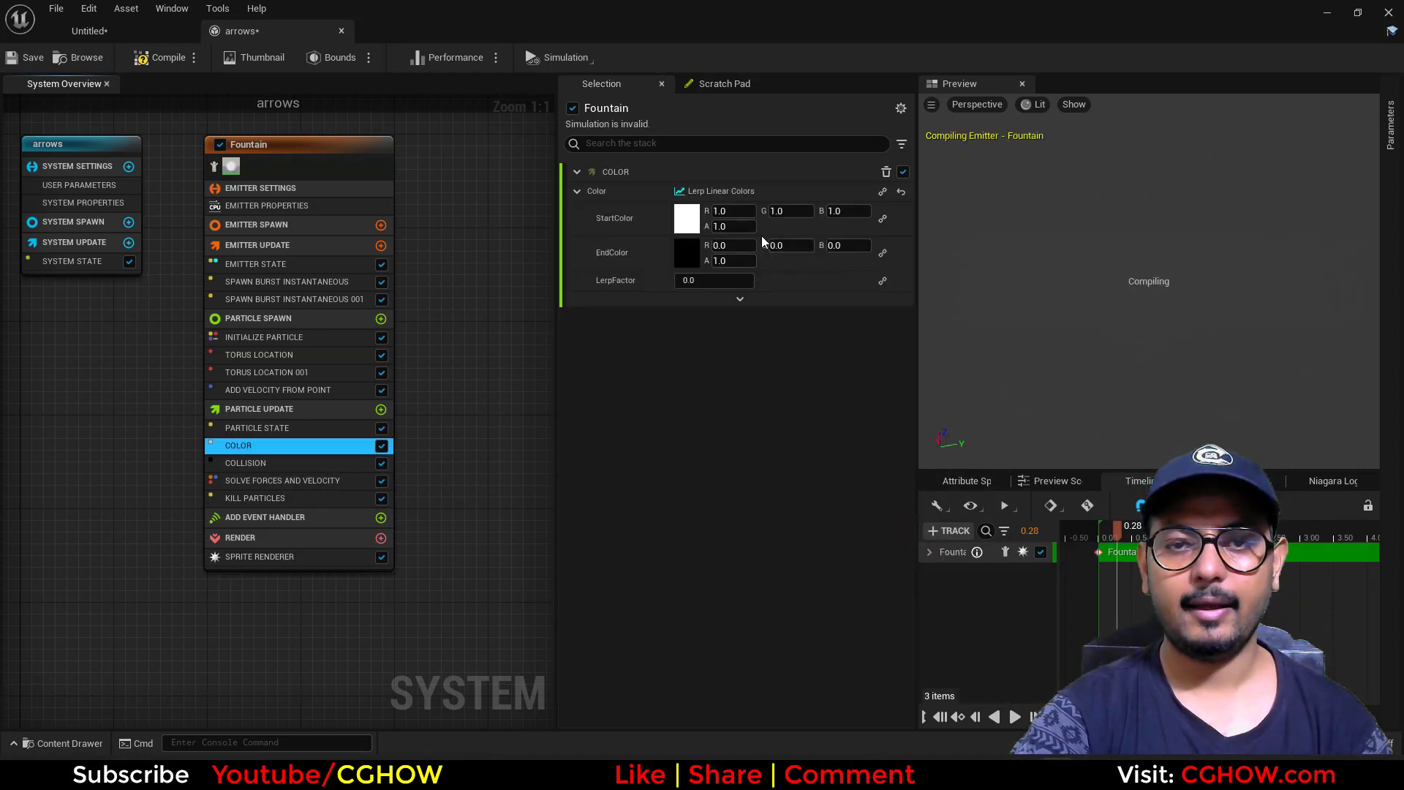
# Set the lerp's StartColor to R 100, G 0, B 0 and the green channel of its EndColor to 100.
pyautogui.click(733, 211)
pyautogui.write('100')
pyautogui.press('Tab')
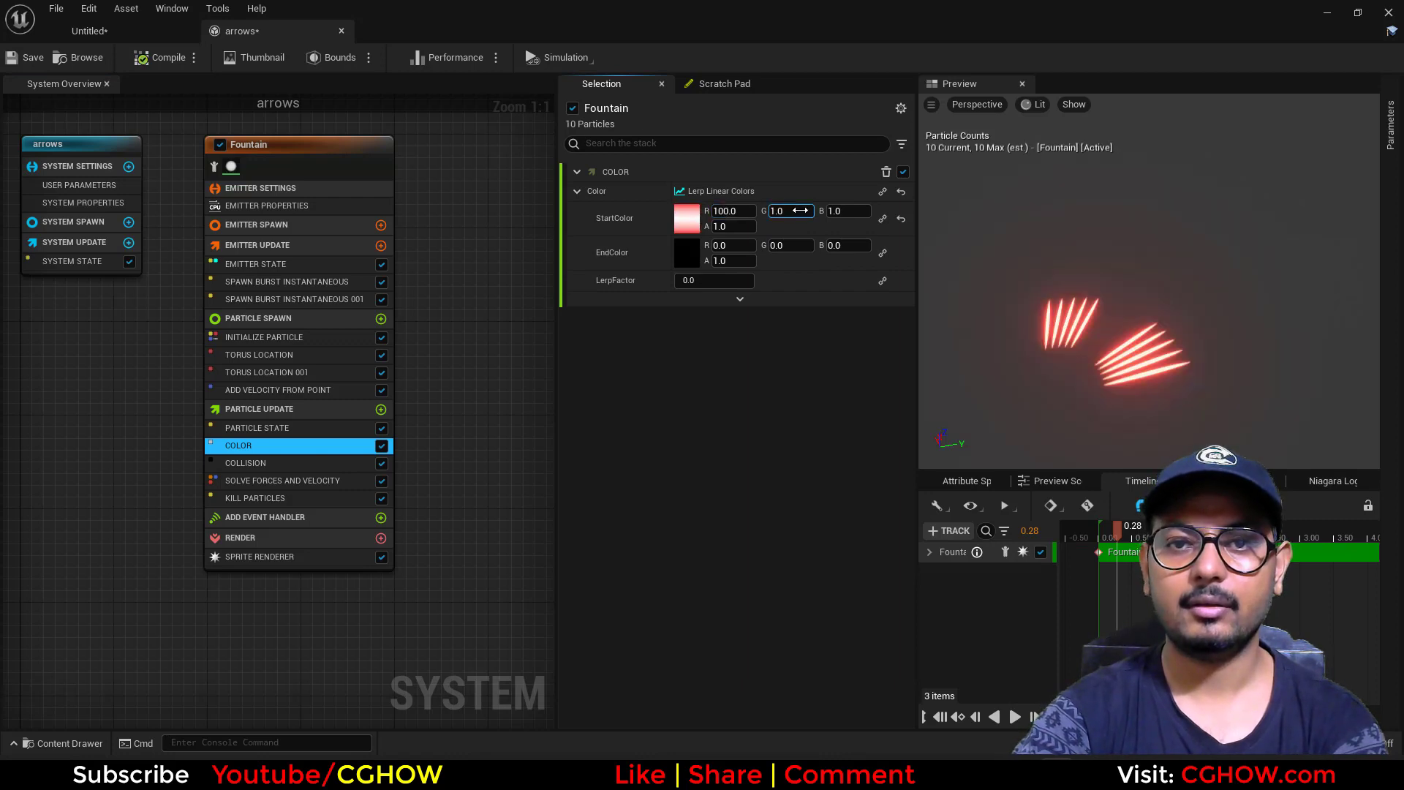
pyautogui.write('0')
pyautogui.press('Tab')
pyautogui.write('0')
pyautogui.click(779, 246)
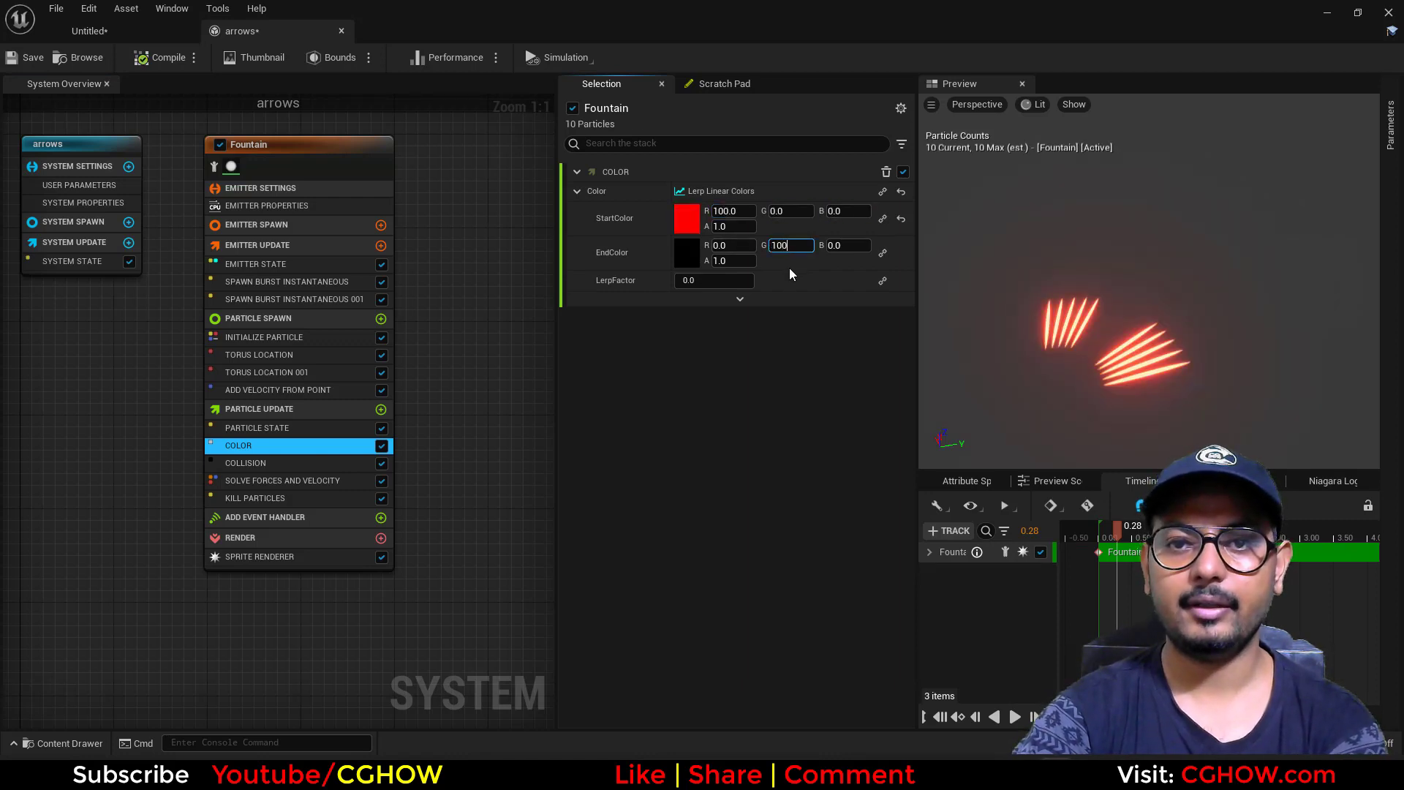
pyautogui.press('Return')
# Drive the LerpFactor with the Make Float from Int dynamic input.
pyautogui.click(715, 282)
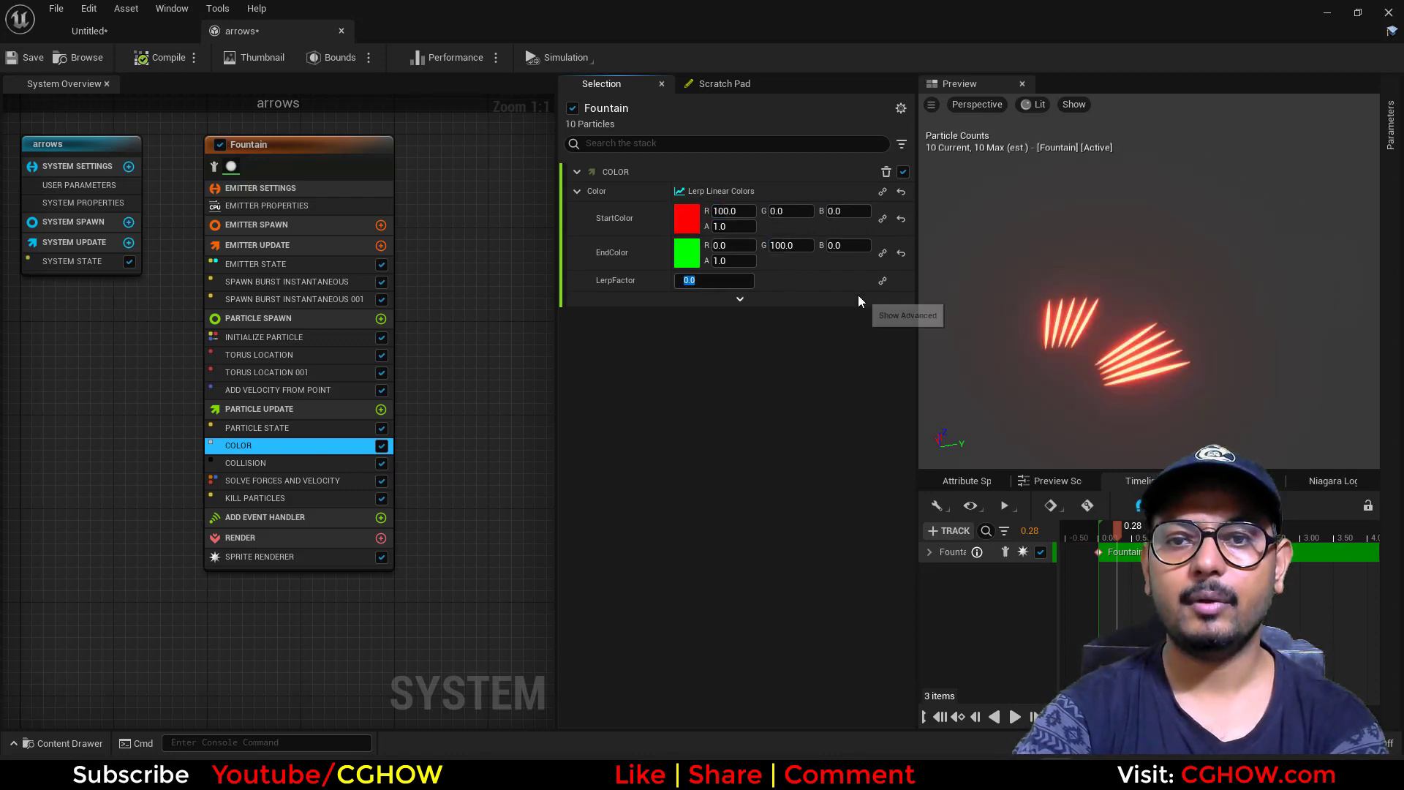
pyautogui.click(882, 281)
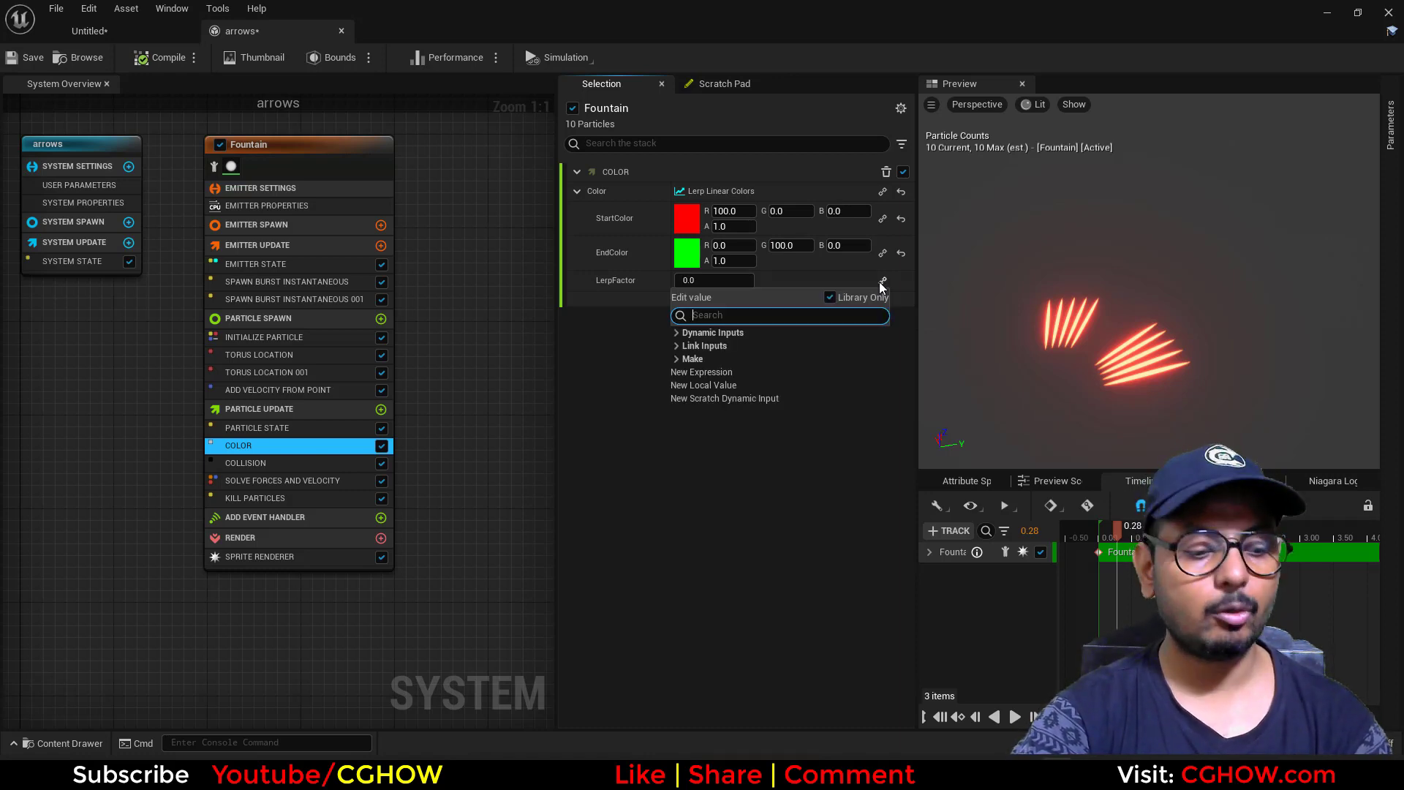
pyautogui.write('ini')
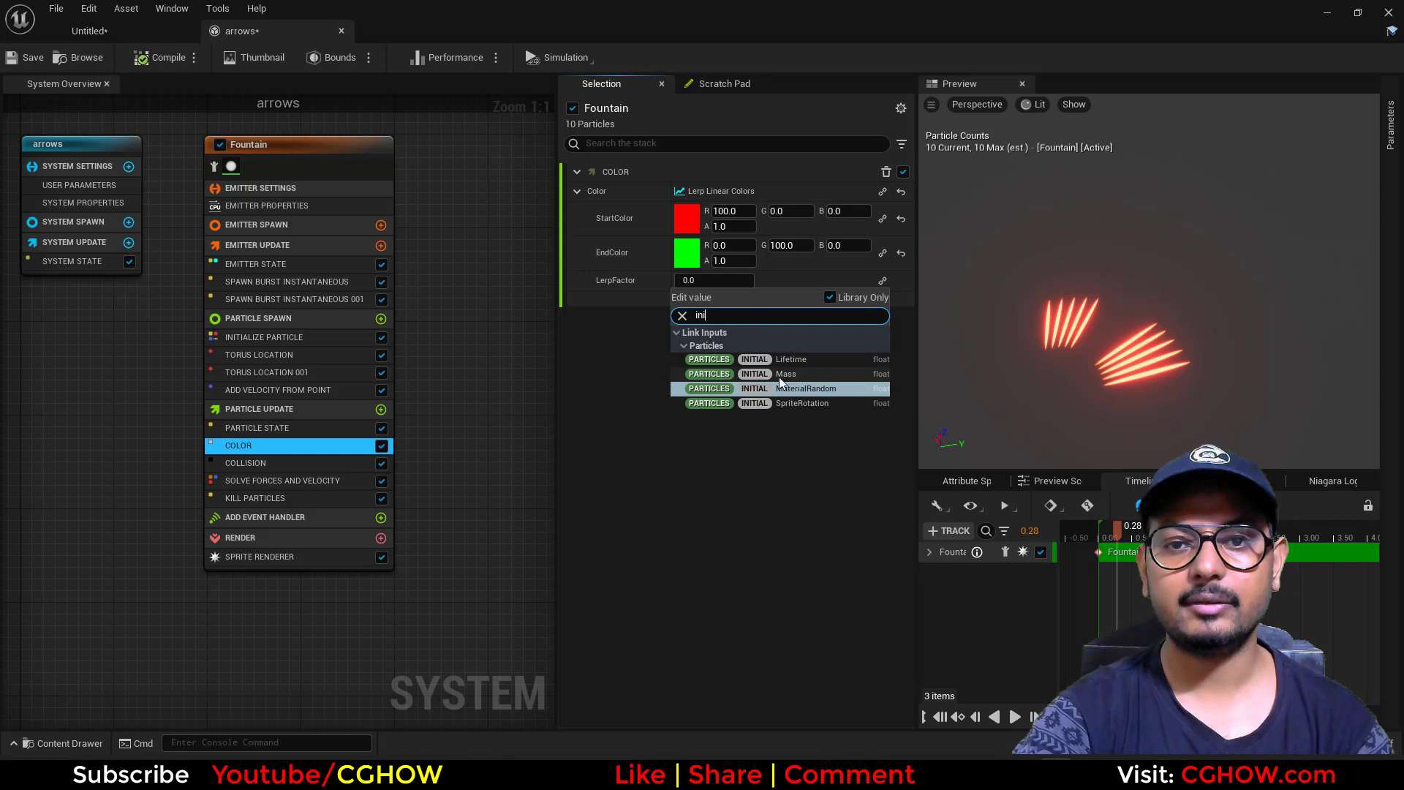
pyautogui.press('BackSpace')
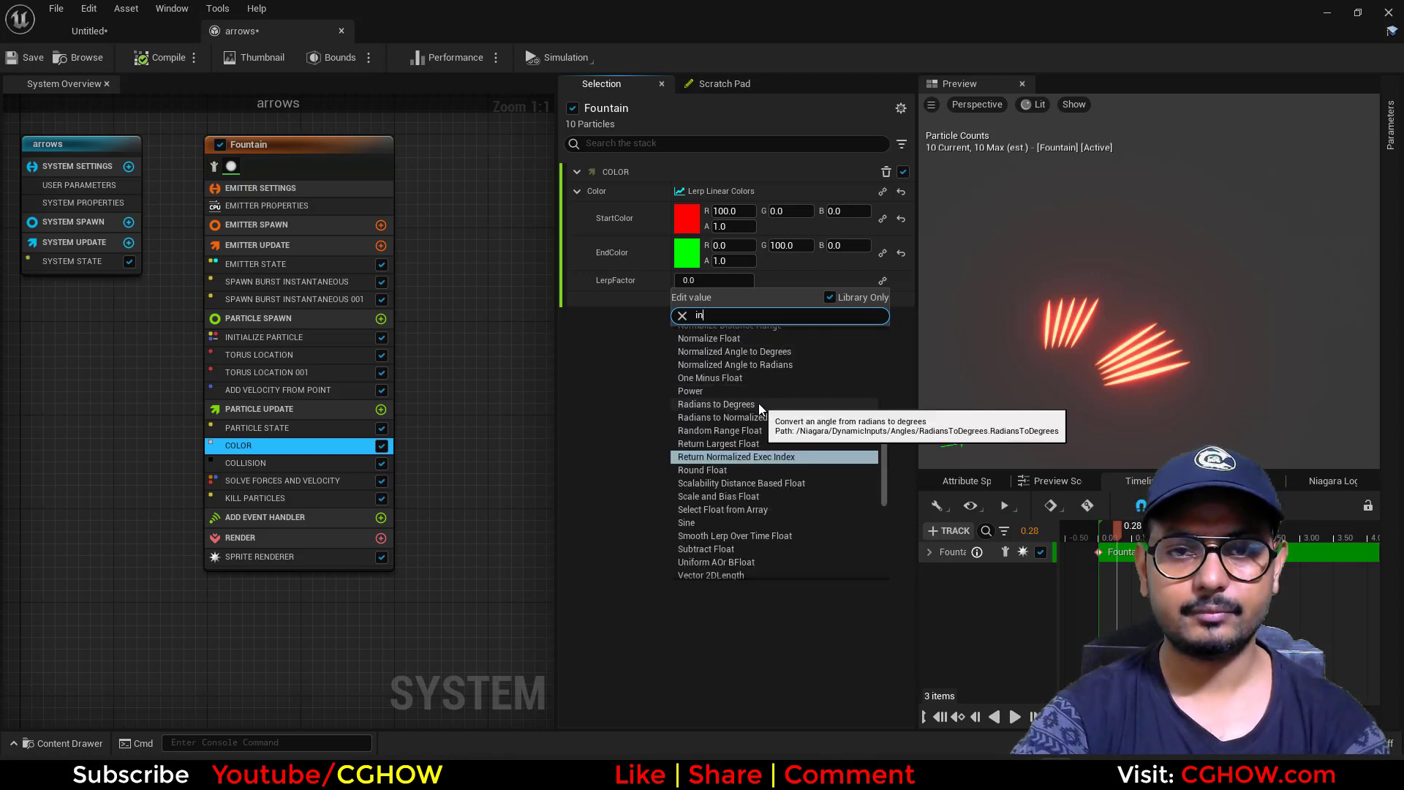
pyautogui.write('t')
pyautogui.click(690, 348)
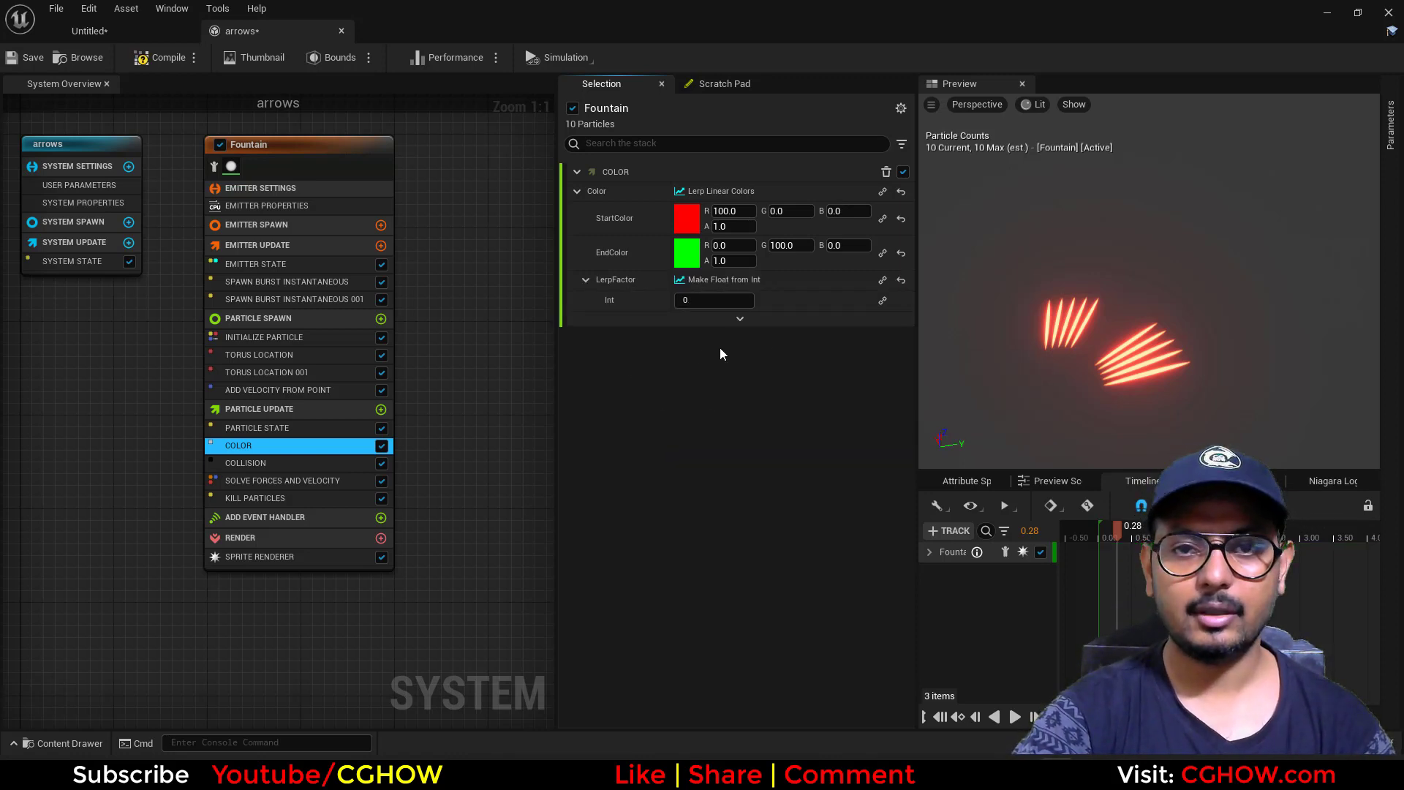
# Assign the Spawn Group dynamic input to the Int value inside the LerpFactor.
pyautogui.click(881, 300)
pyautogui.write('sw')
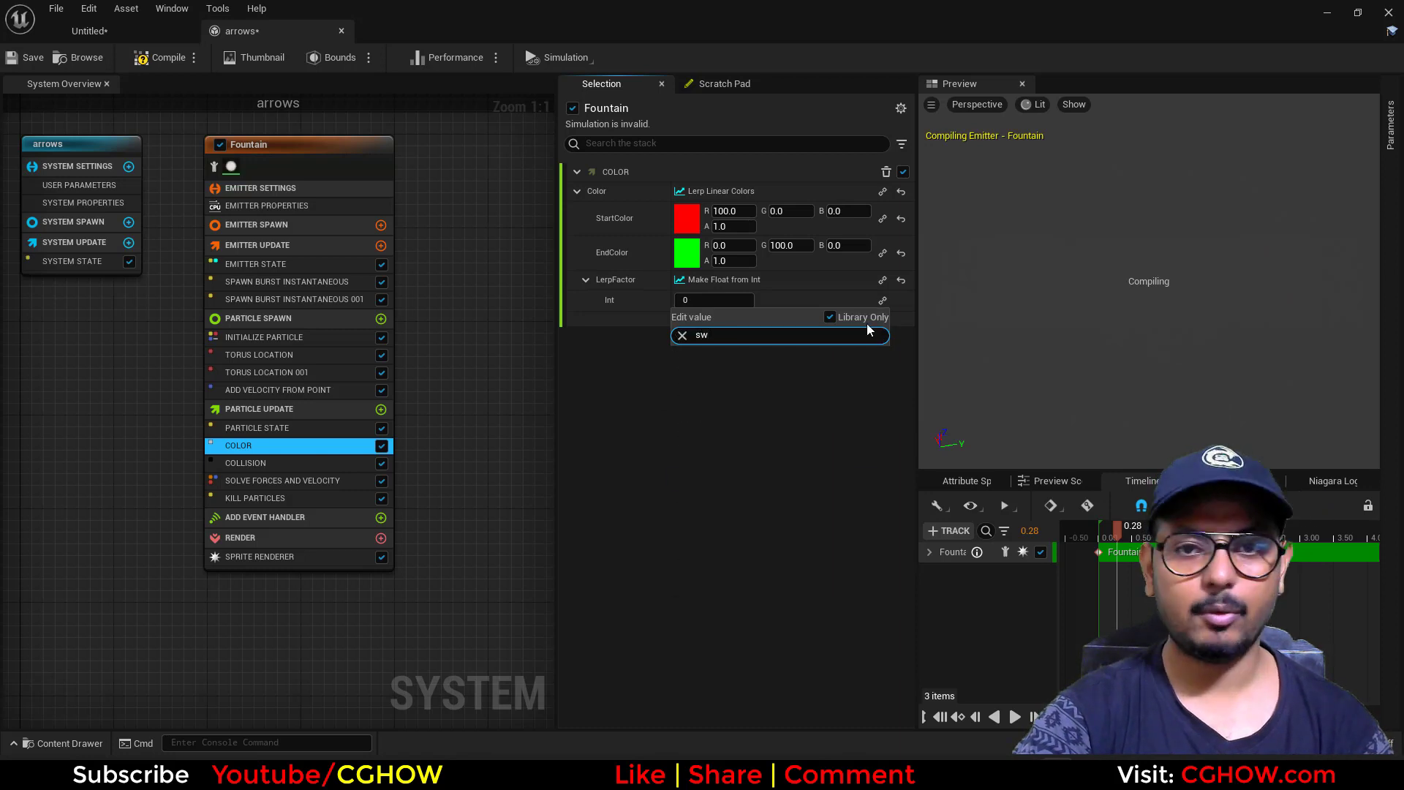
pyautogui.press('BackSpace')
pyautogui.write('p')
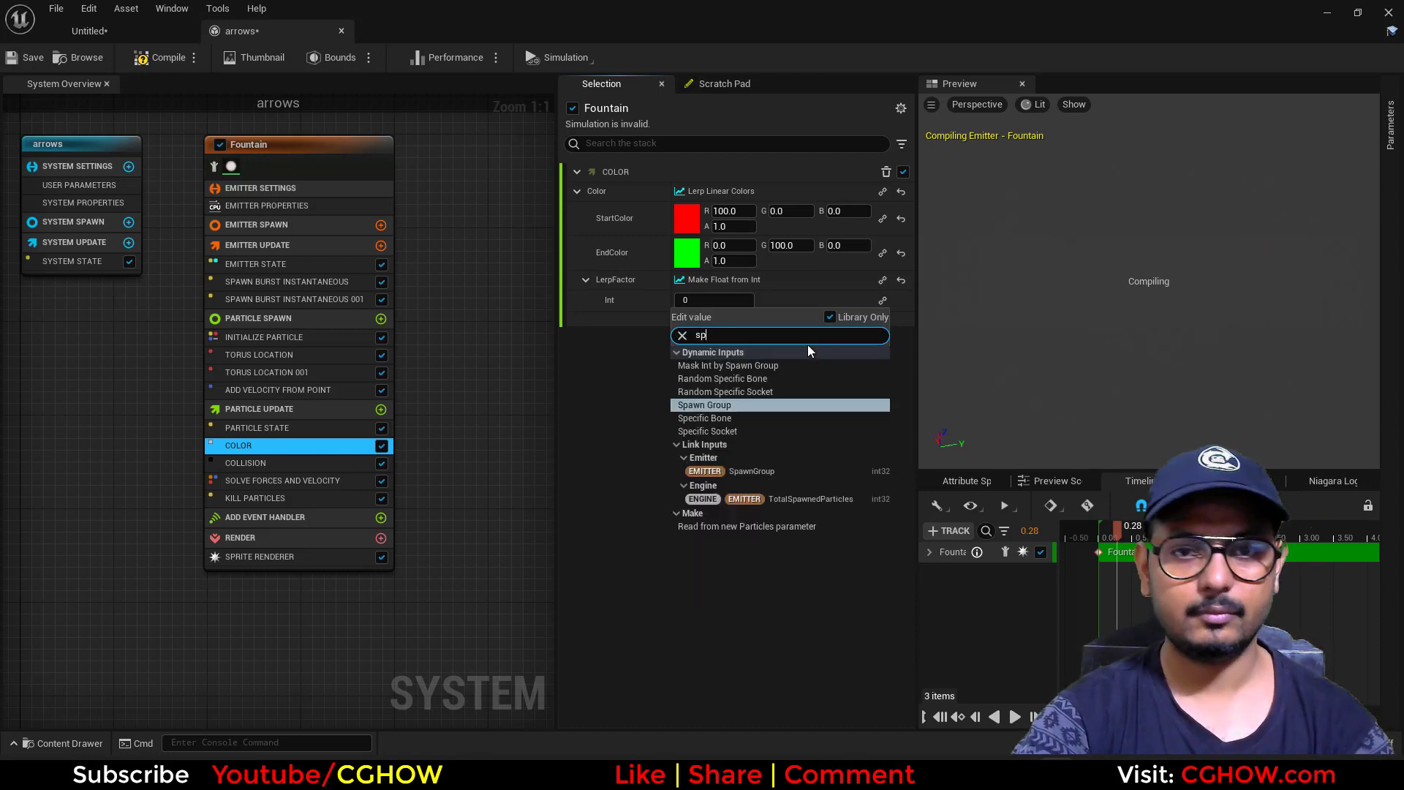
pyautogui.click(718, 405)
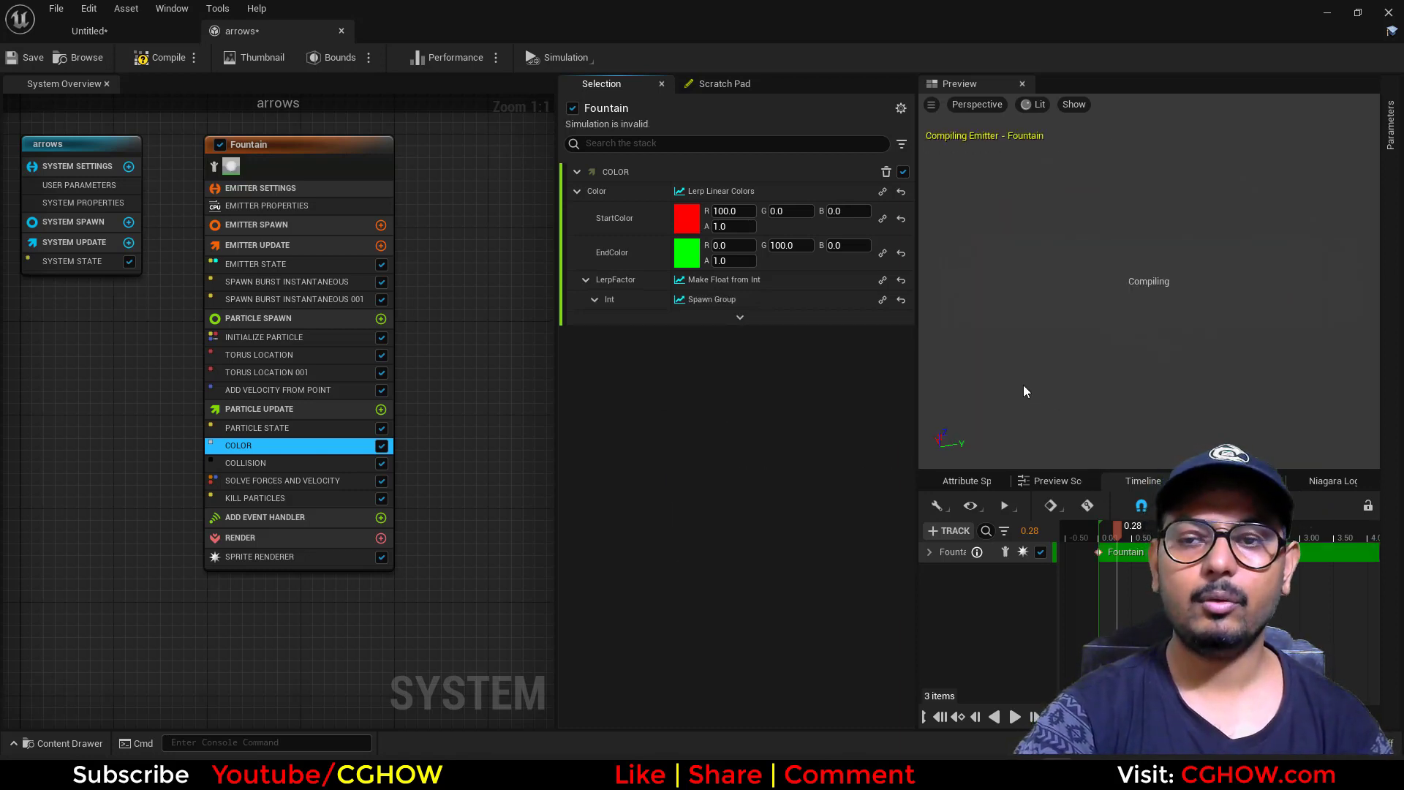